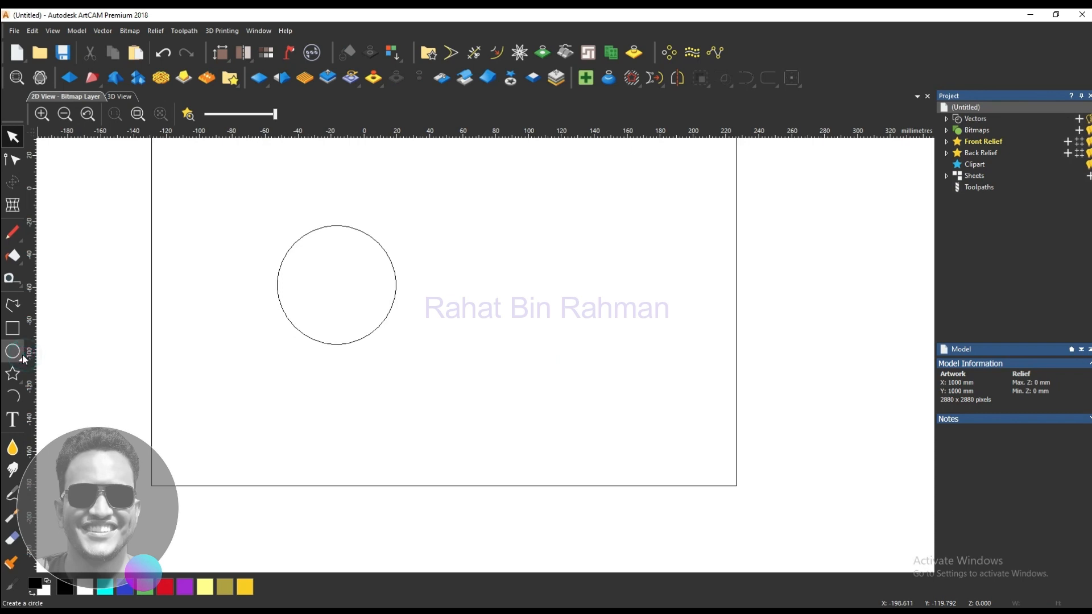
Step: Draw a second circle about 66 mm in diameter inside the rectangle, to the right of the existing circle
{"action": "left_click", "coordinate": [15, 351]}
{"action": "left_click_drag", "start_coordinate": [578, 279], "coordinate": [610, 322]}
{"action": "left_click", "coordinate": [602, 403]}
{"action": "scroll", "coordinate": [577, 390], "scroll_direction": "down", "scroll_amount": 2}
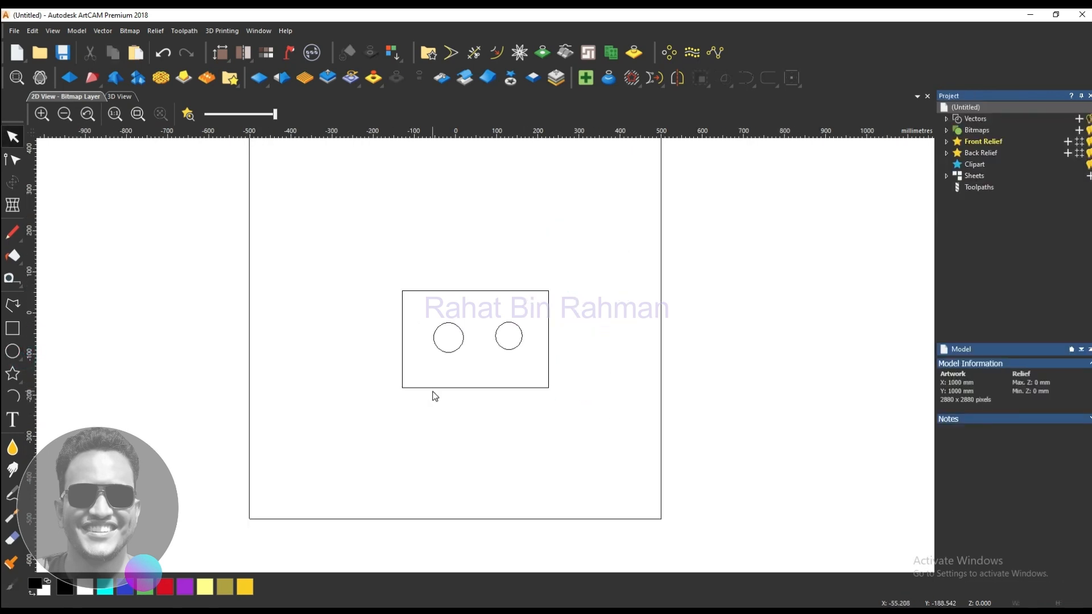
{"action": "scroll", "coordinate": [436, 393], "scroll_direction": "up", "scroll_amount": 3}
{"action": "scroll", "coordinate": [445, 398], "scroll_direction": "down", "scroll_amount": 3}
Step: Select the rectangle together with both circles inside it
{"action": "left_click_drag", "start_coordinate": [624, 386], "coordinate": [551, 295]}
{"action": "scroll", "coordinate": [554, 330], "scroll_direction": "up", "scroll_amount": 2}
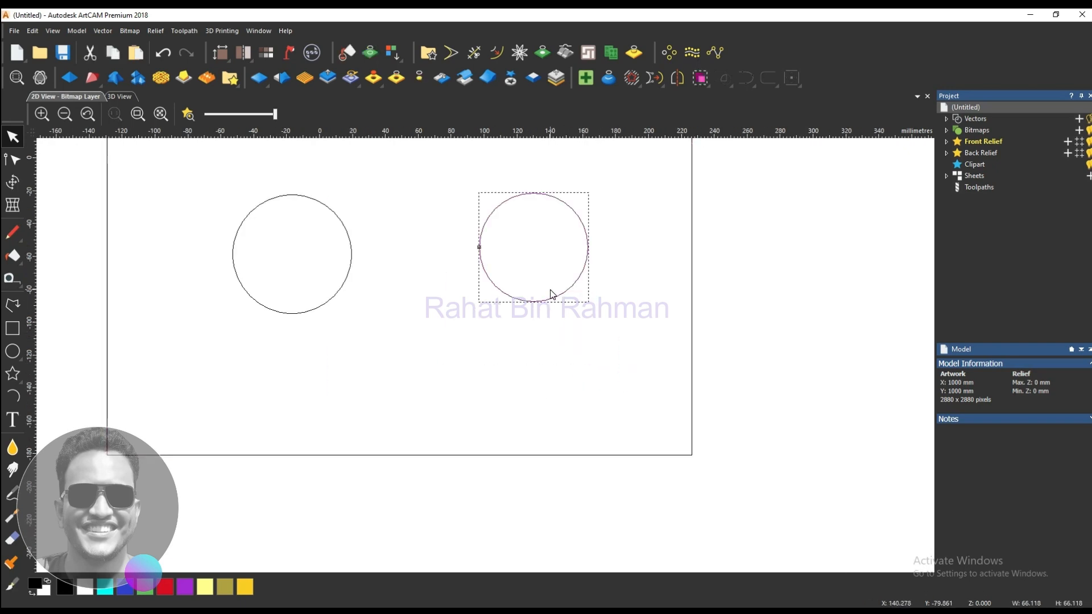
{"action": "left_click_drag", "start_coordinate": [675, 495], "coordinate": [565, 361]}
{"action": "left_click_drag", "start_coordinate": [440, 368], "coordinate": [323, 289]}
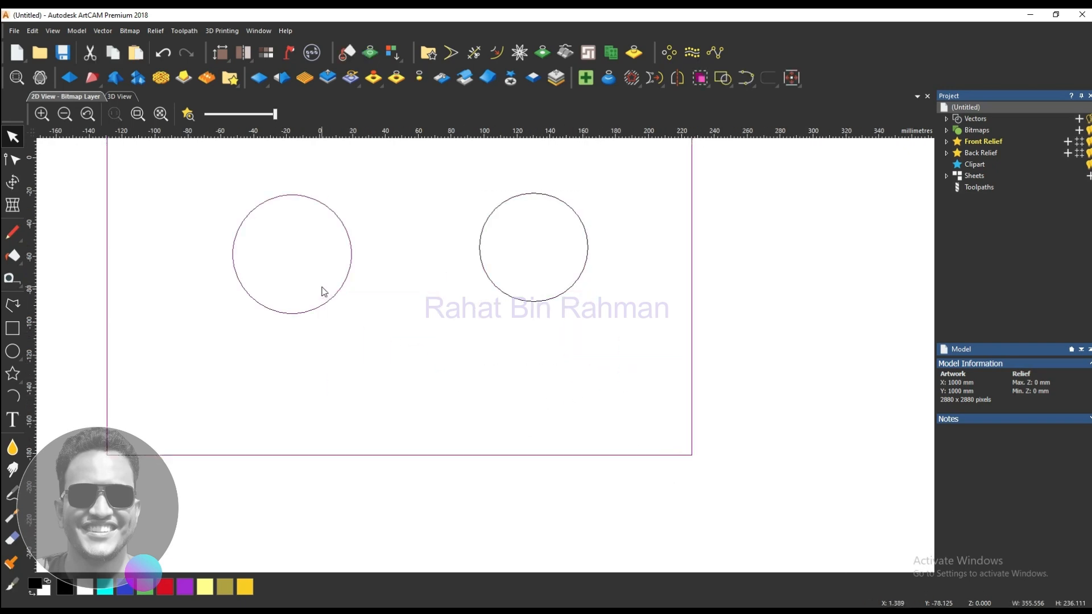
{"action": "left_click_drag", "start_coordinate": [598, 333], "coordinate": [566, 278]}
{"action": "scroll", "coordinate": [615, 382], "scroll_direction": "down", "scroll_amount": 1}
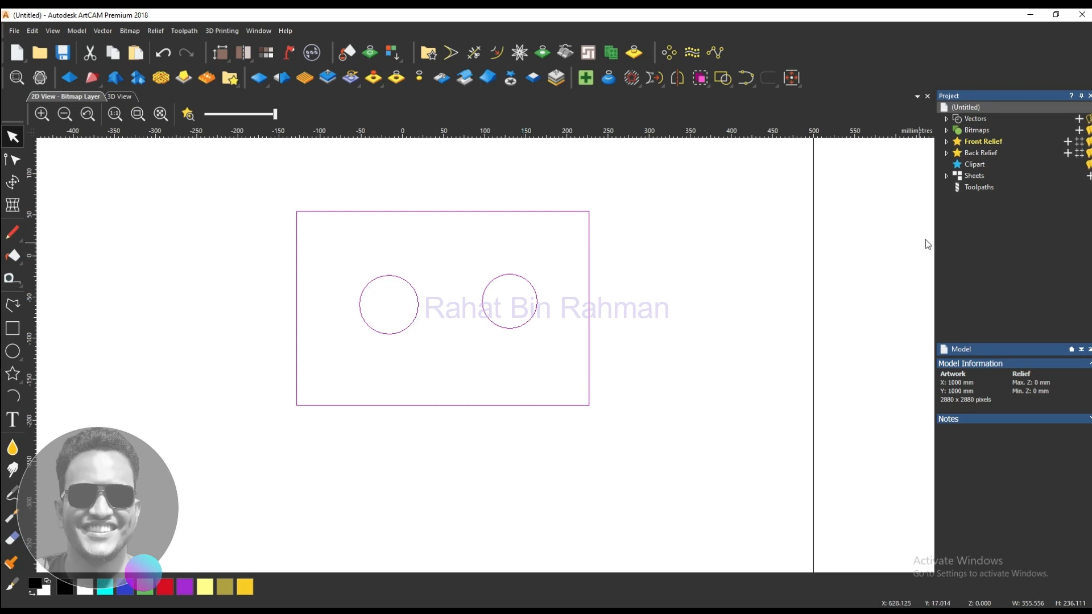
Step: Start a 2D Area Clearance toolpath on the selected vectors and set its finish depth to 10 mm
{"action": "left_click", "coordinate": [981, 189]}
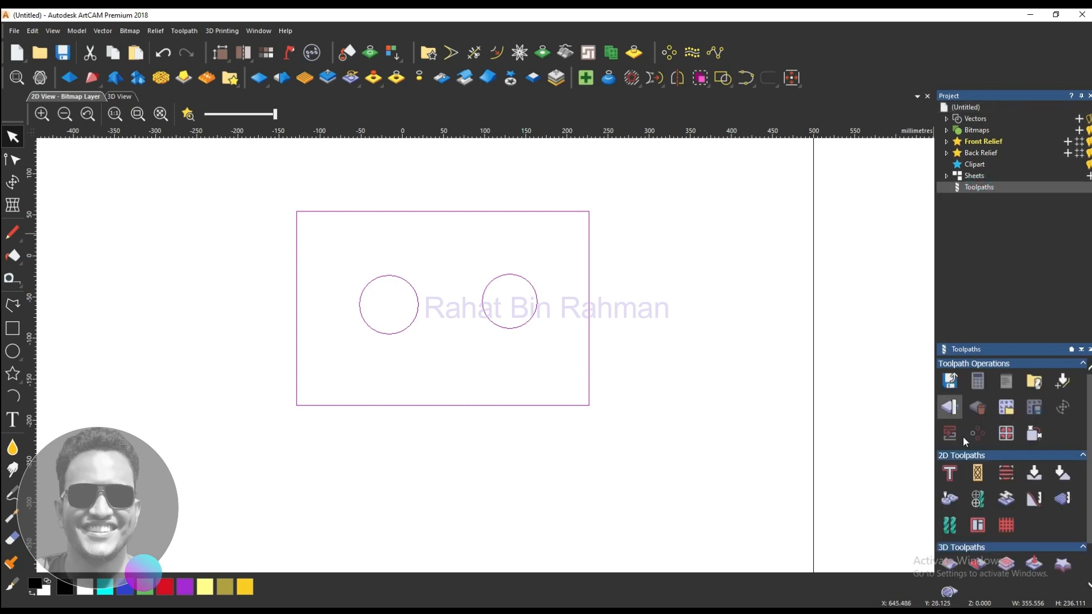
{"action": "left_click", "coordinate": [1006, 474]}
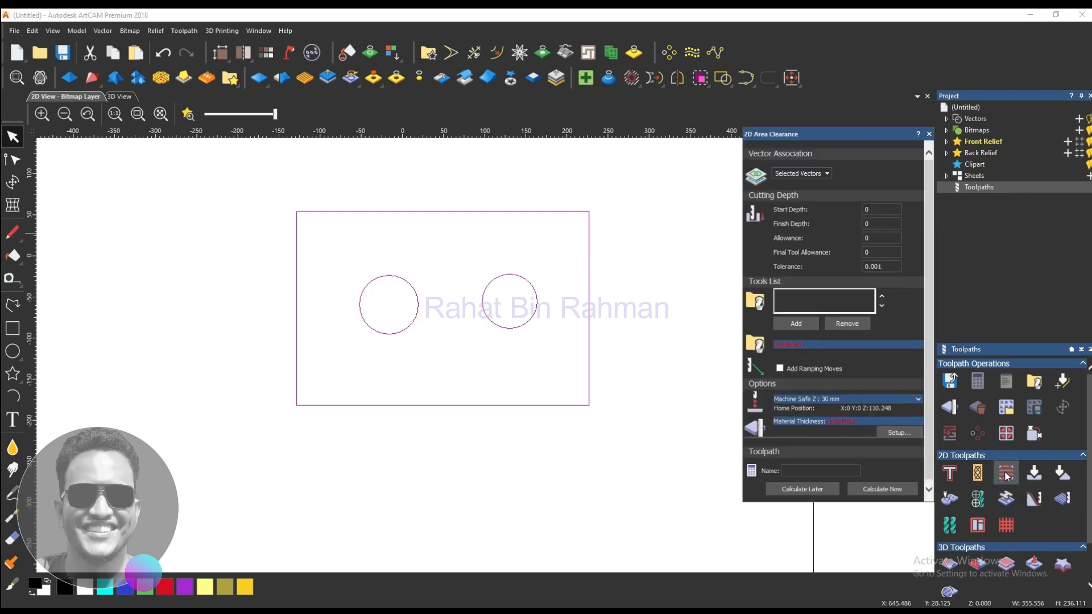
{"action": "left_click", "coordinate": [809, 173]}
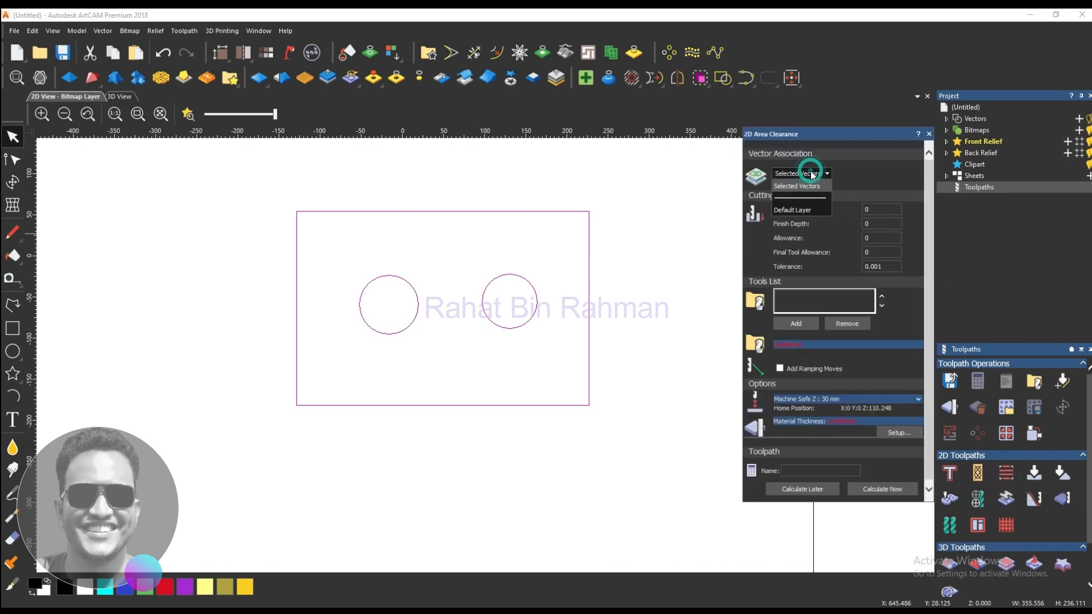
{"action": "left_click", "coordinate": [810, 171]}
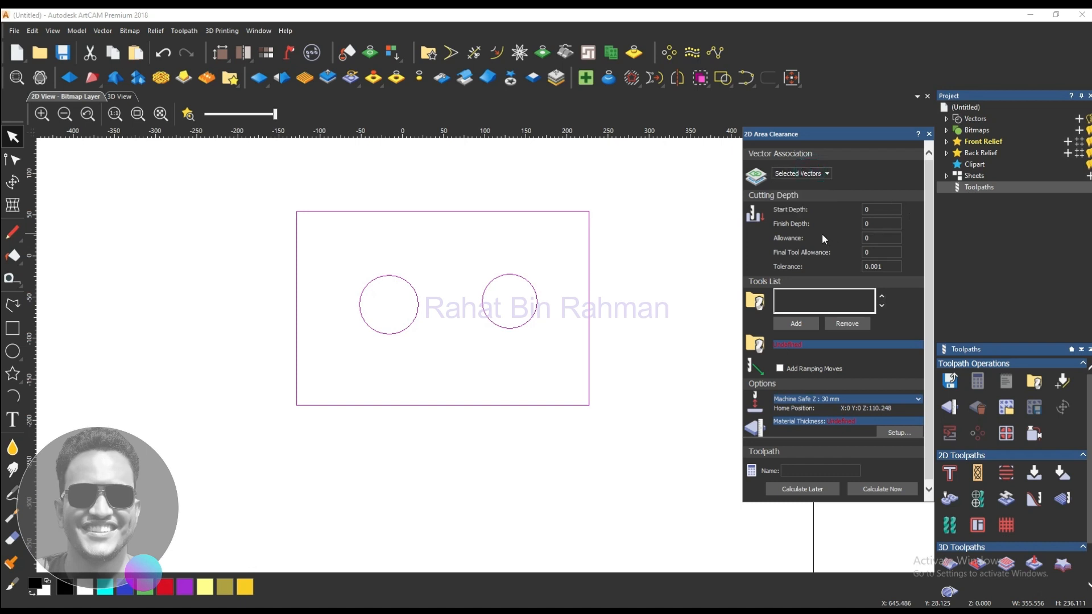
{"action": "left_click", "coordinate": [881, 223]}
{"action": "left_click_drag", "start_coordinate": [879, 222], "coordinate": [841, 217]}
{"action": "left_click", "coordinate": [877, 267]}
Step: Add the wood or plastic End Mill 6 mm from the roughing and 2D finishing tools to the toolpath's tools list
{"action": "left_click", "coordinate": [811, 321]}
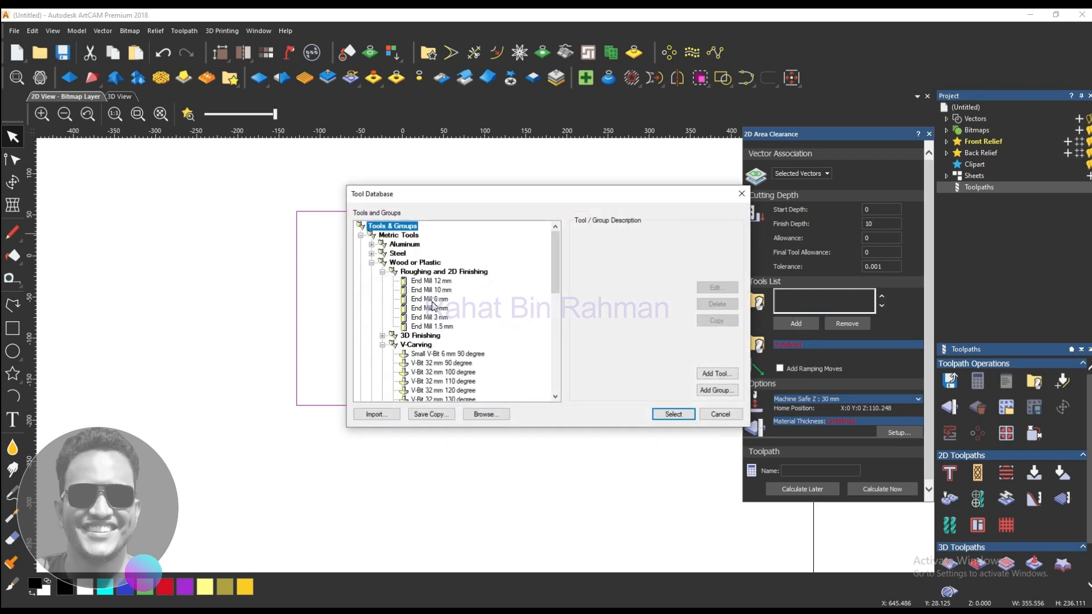
{"action": "left_click", "coordinate": [431, 300]}
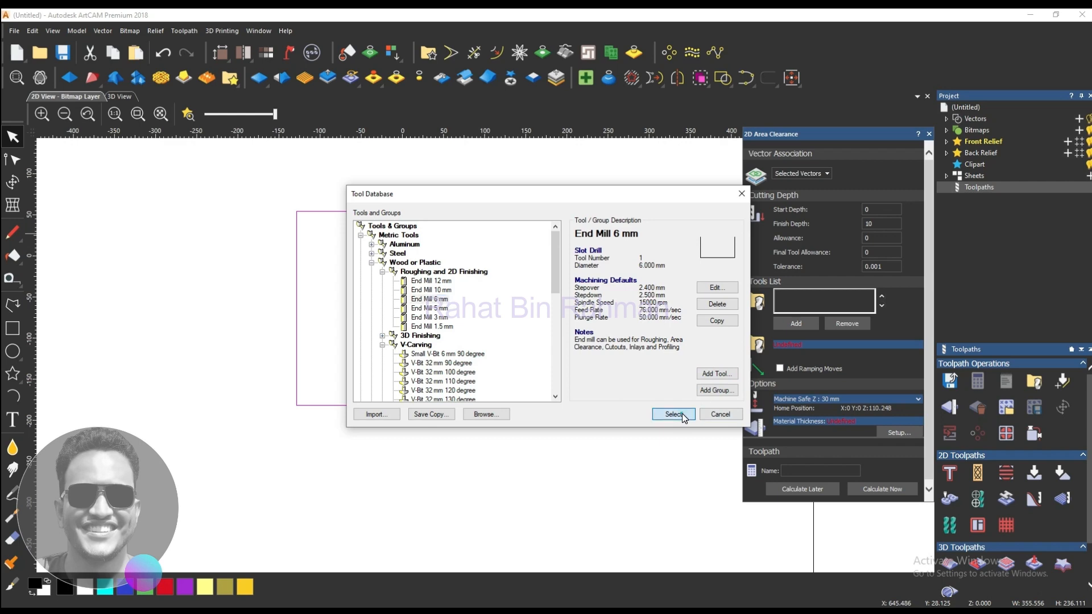
{"action": "left_click", "coordinate": [673, 414]}
Step: Set the 6 mm end mill's stepdown to 5 mm
{"action": "scroll", "coordinate": [810, 350], "scroll_direction": "down", "scroll_amount": 2}
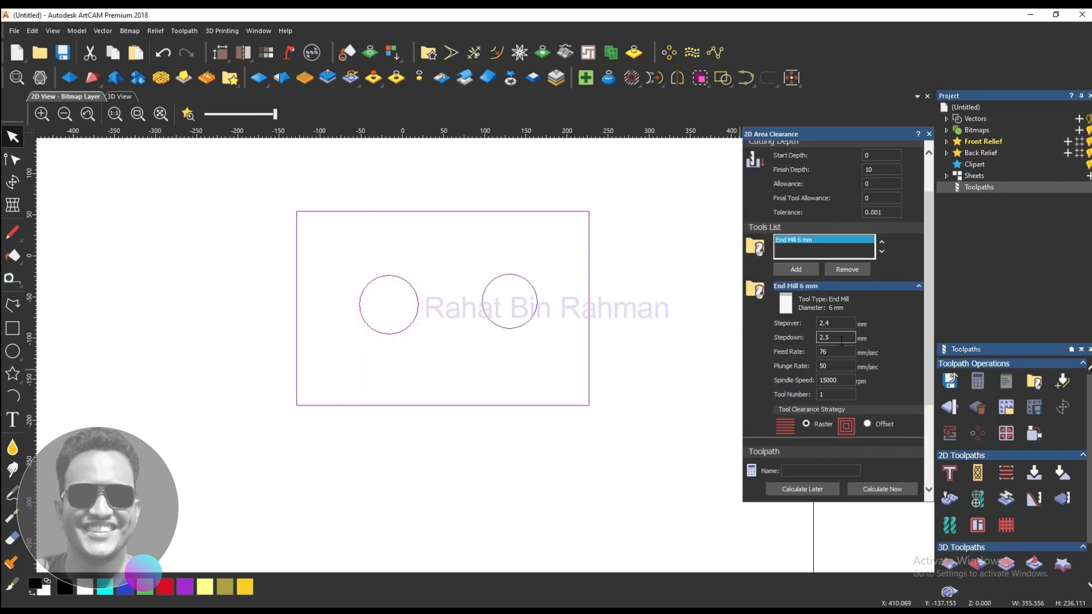
{"action": "scroll", "coordinate": [841, 341], "scroll_direction": "up", "scroll_amount": 2}
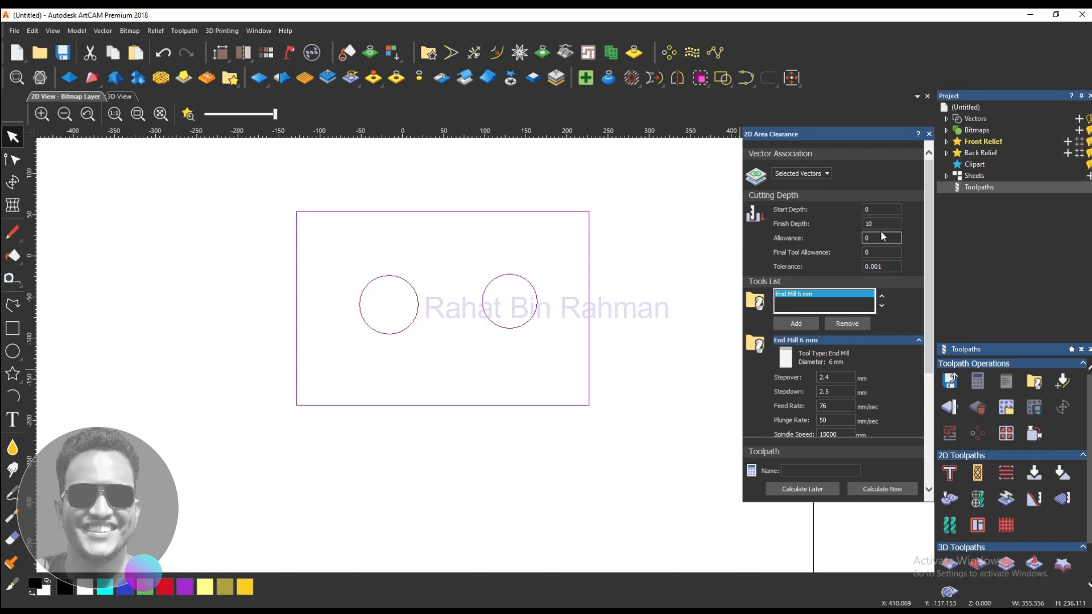
{"action": "scroll", "coordinate": [877, 238], "scroll_direction": "down", "scroll_amount": 2}
{"action": "left_click", "coordinate": [823, 337]}
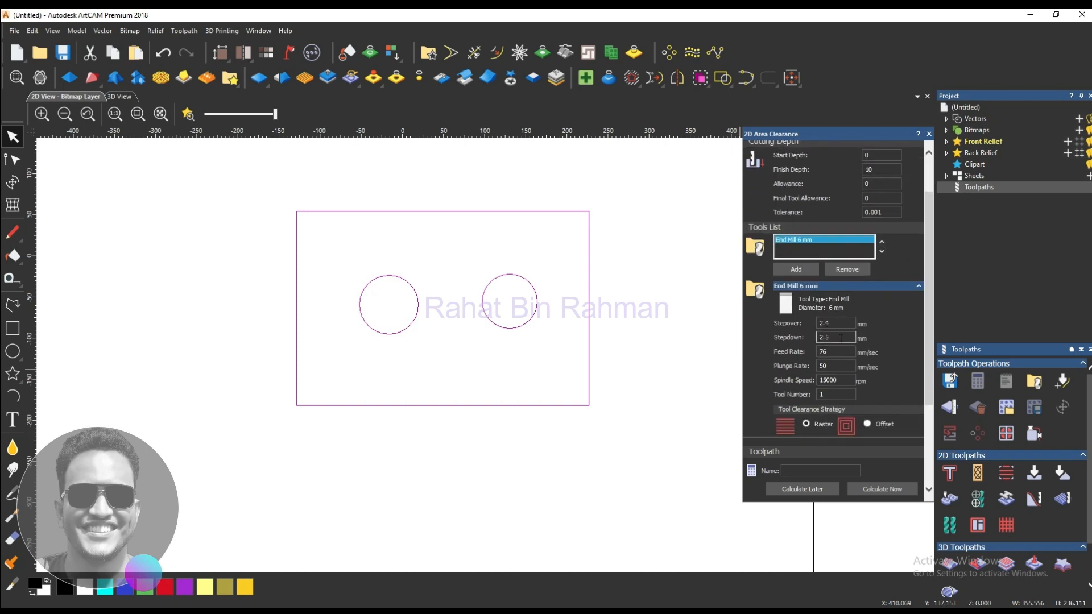
{"action": "left_click_drag", "start_coordinate": [841, 339], "coordinate": [812, 335]}
{"action": "type", "text": "5"}
{"action": "scroll", "coordinate": [811, 281], "scroll_direction": "up", "scroll_amount": 2}
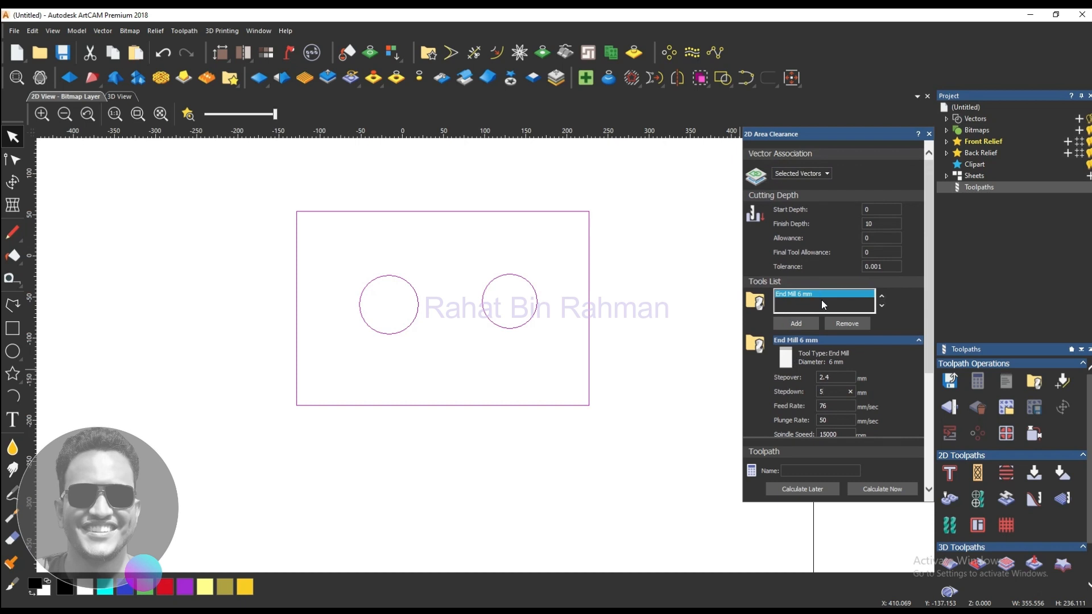
Step: Define the toolpath's material setup with a material thickness of 50 mm
{"action": "scroll", "coordinate": [813, 381], "scroll_direction": "down", "scroll_amount": 7}
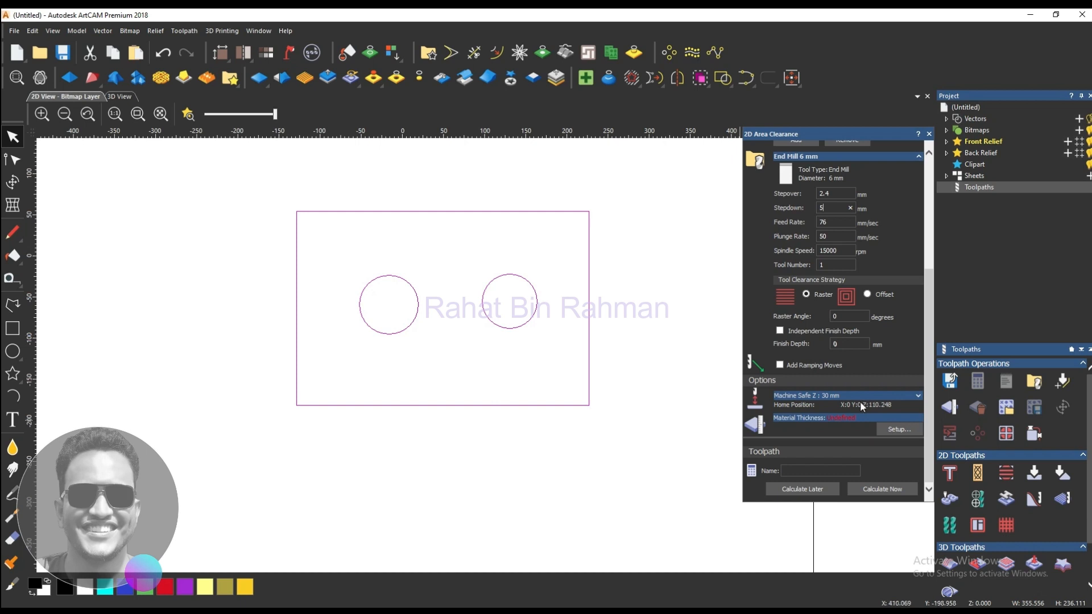
{"action": "left_click", "coordinate": [887, 429]}
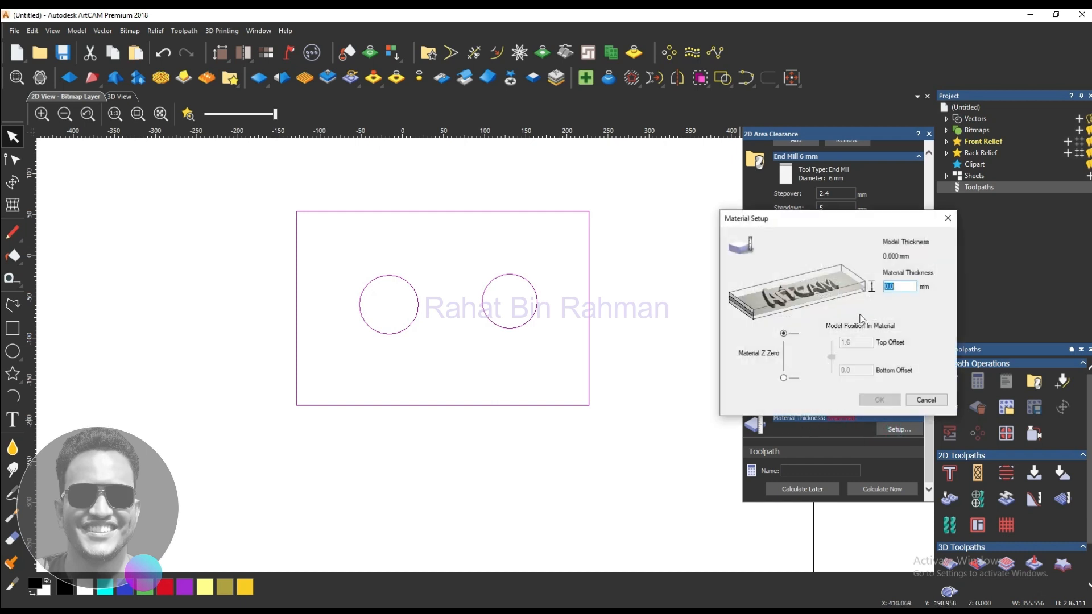
{"action": "type", "text": "50"}
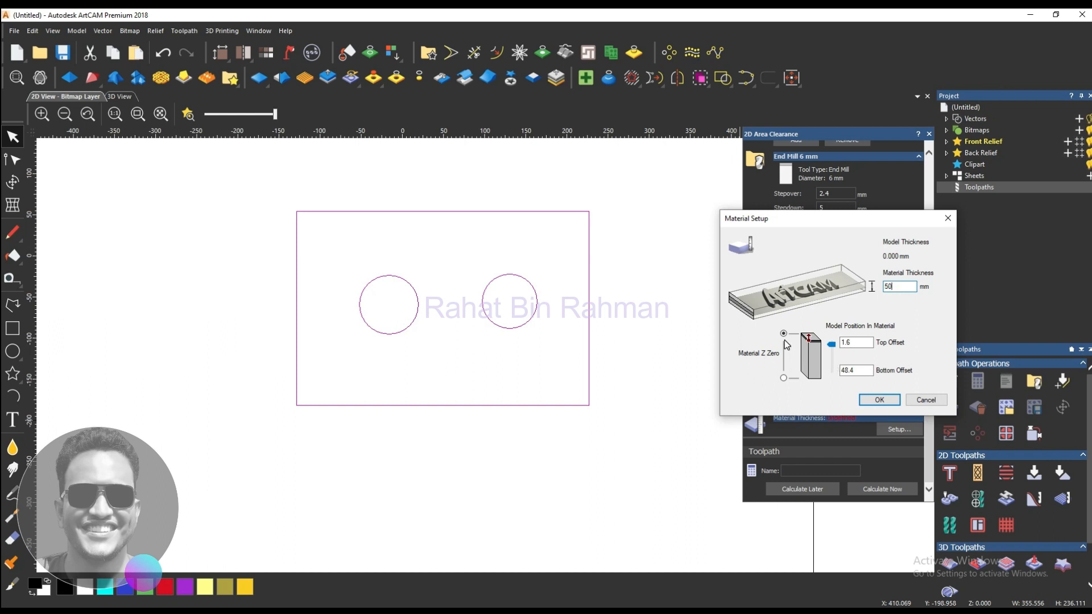
{"action": "mouse_move", "coordinate": [831, 344]}
{"action": "left_mouse_down"}
{"action": "mouse_move", "coordinate": [832, 372]}
{"action": "mouse_move", "coordinate": [834, 348]}
{"action": "left_mouse_up"}
{"action": "left_click", "coordinate": [880, 400]}
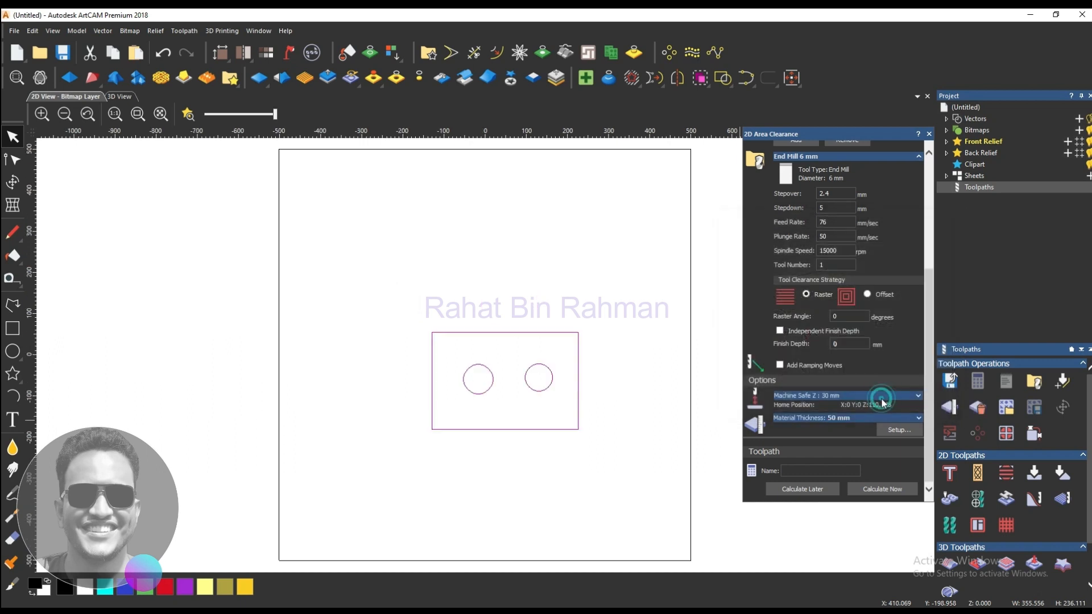
Step: Name the area clearance toolpath 1 and calculate it immediately
{"action": "left_click", "coordinate": [825, 470]}
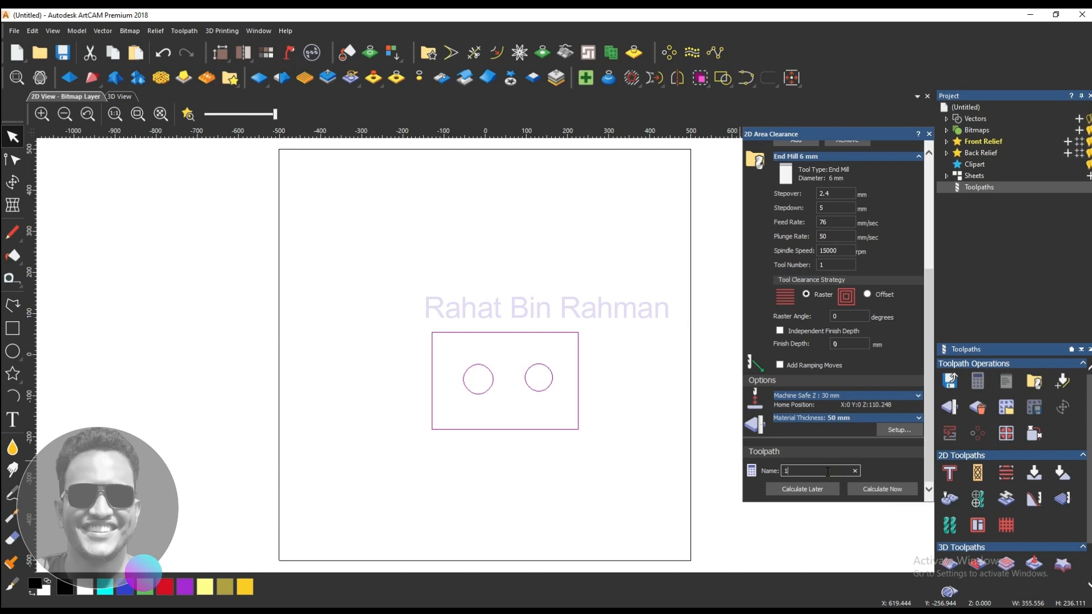
{"action": "left_click", "coordinate": [873, 489]}
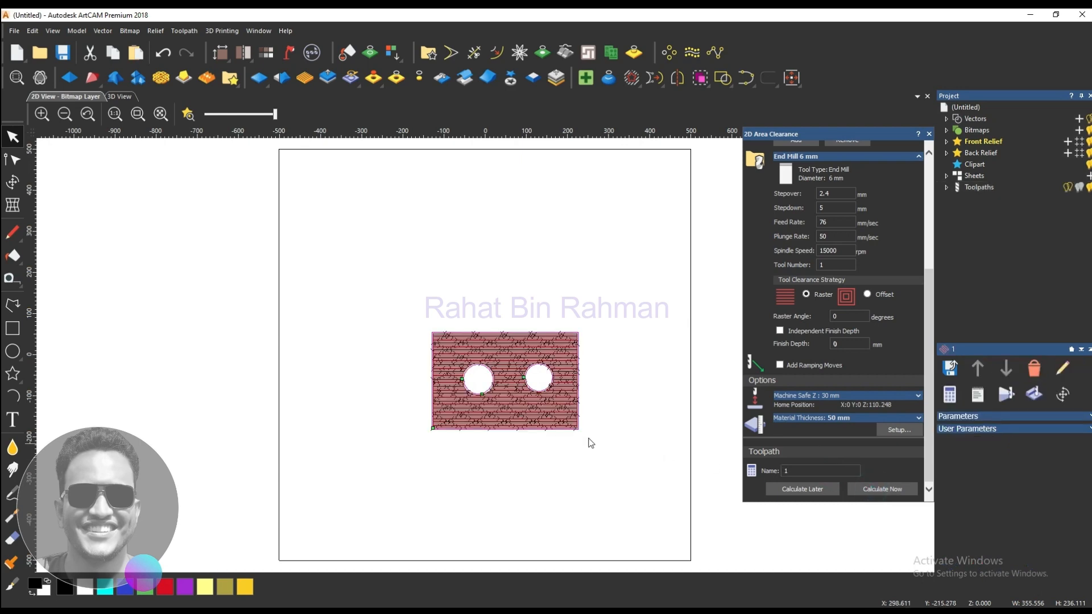
{"action": "scroll", "coordinate": [554, 438], "scroll_direction": "up", "scroll_amount": 2}
{"action": "scroll", "coordinate": [491, 437], "scroll_direction": "down", "scroll_amount": 1}
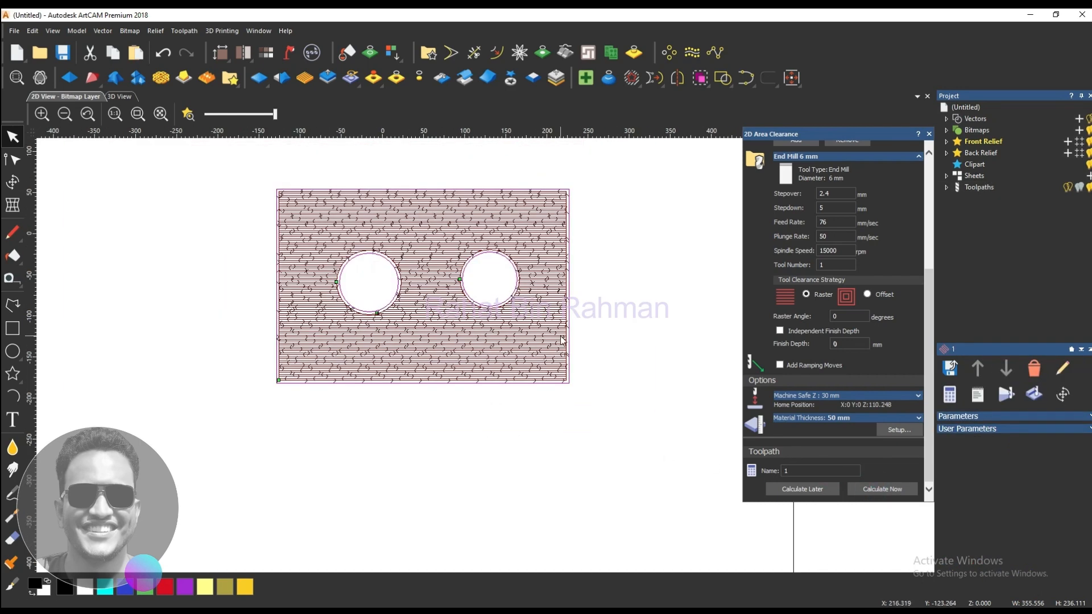
Step: Create a simulation of toolpath 1 with the block limited to inside the vector at standard resolution
{"action": "left_click", "coordinate": [1005, 394]}
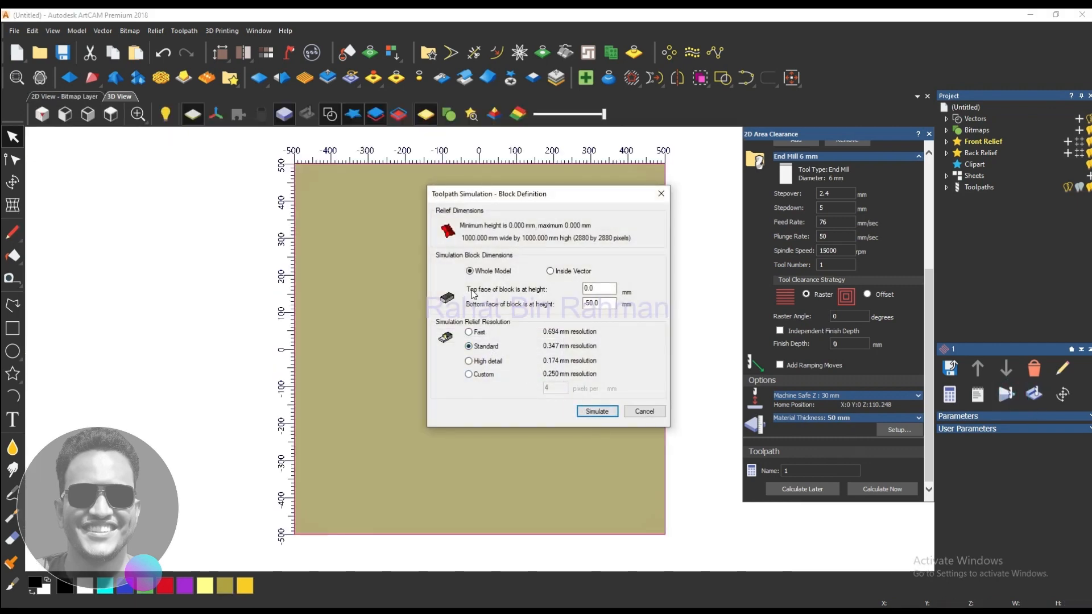
{"action": "left_click", "coordinate": [551, 272]}
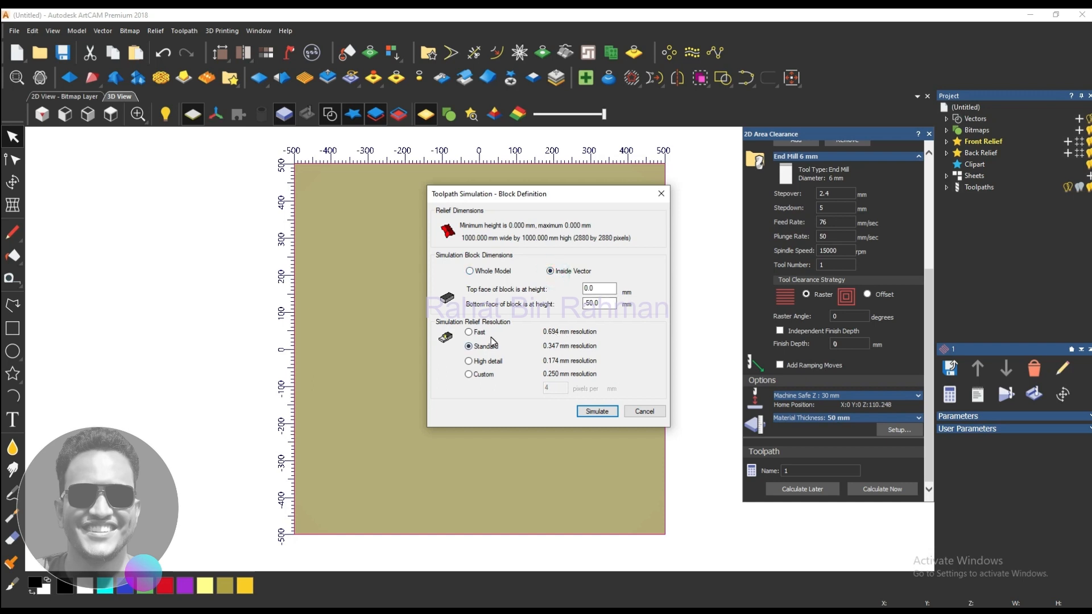
{"action": "left_click", "coordinate": [597, 411]}
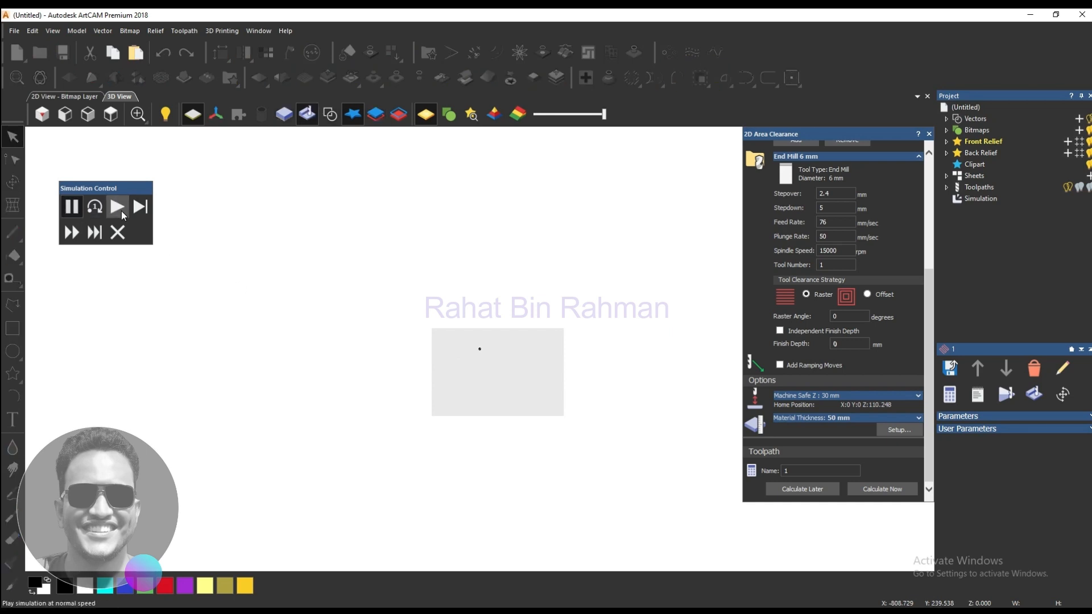
Step: Play the toolpath simulation in a tilted 3D view, then run it at high speed to the end
{"action": "left_click", "coordinate": [122, 214]}
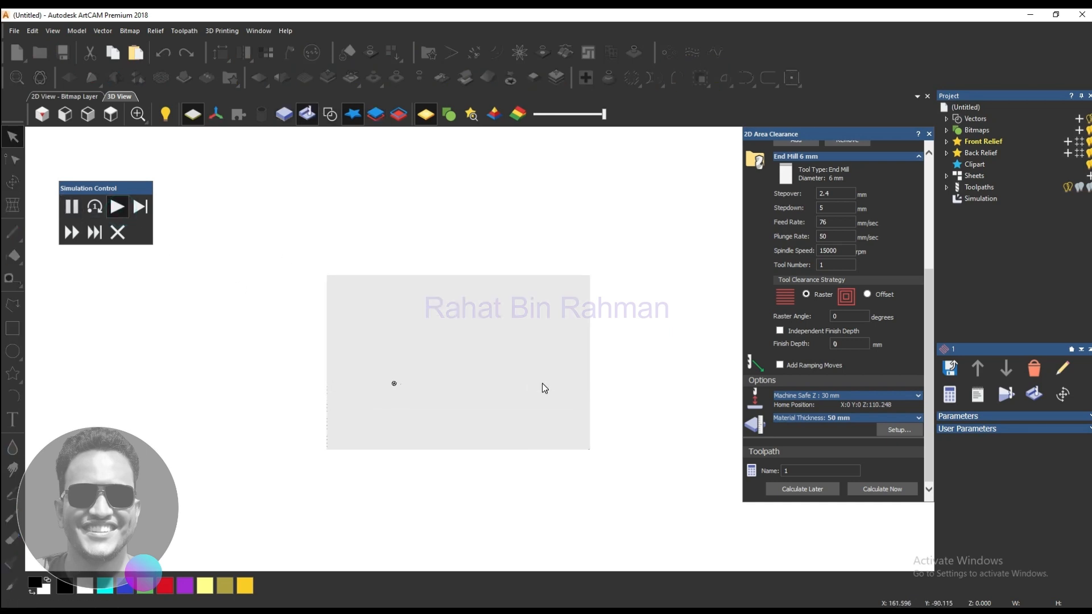
{"action": "left_click_drag", "start_coordinate": [521, 416], "coordinate": [531, 340]}
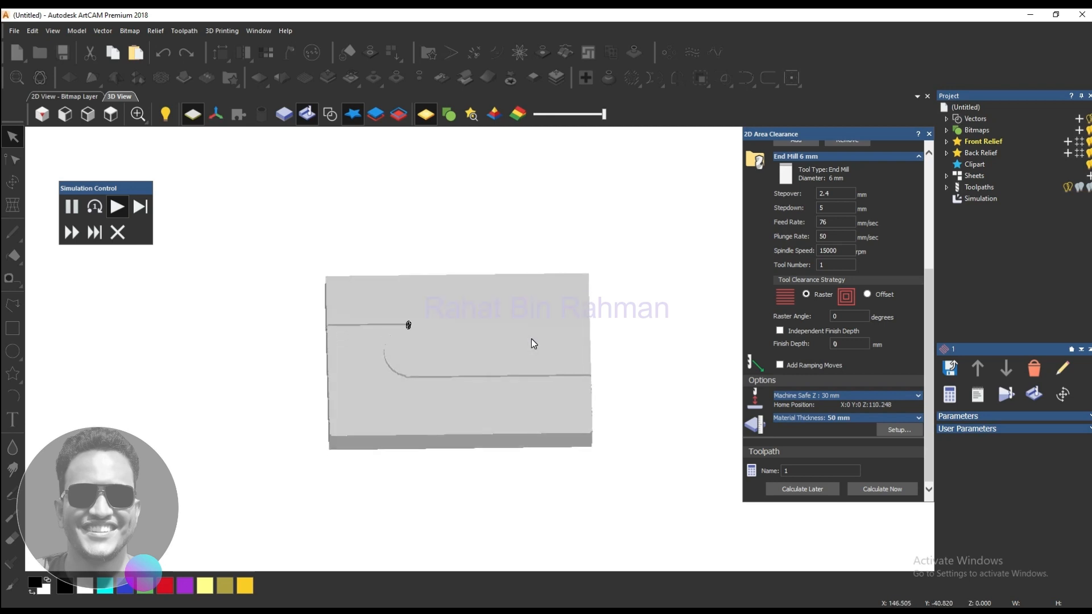
{"action": "scroll", "coordinate": [531, 339], "scroll_direction": "up", "scroll_amount": 1}
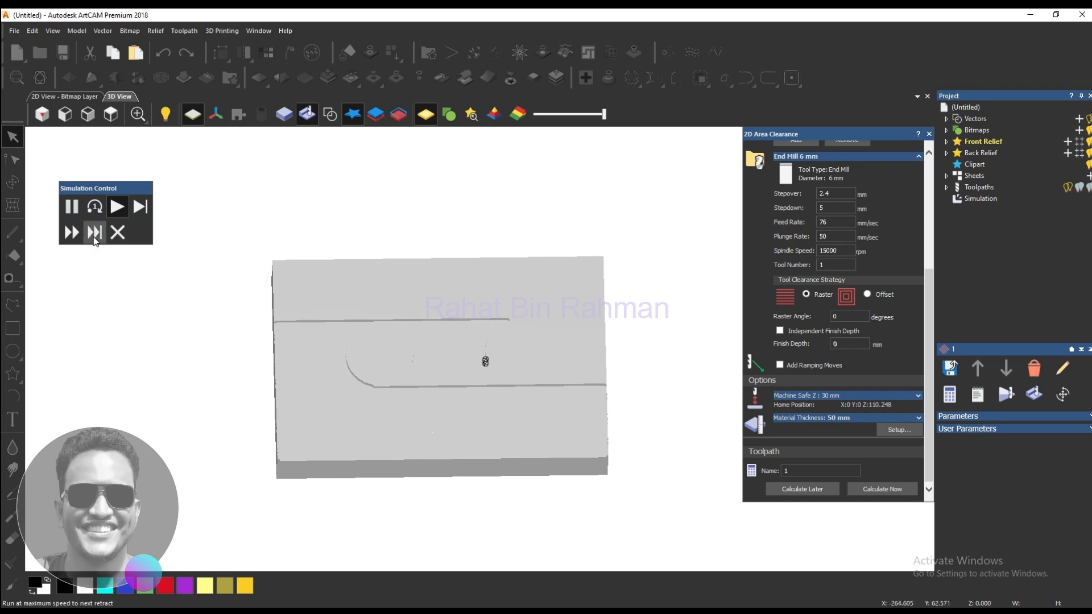
{"action": "left_click", "coordinate": [71, 232]}
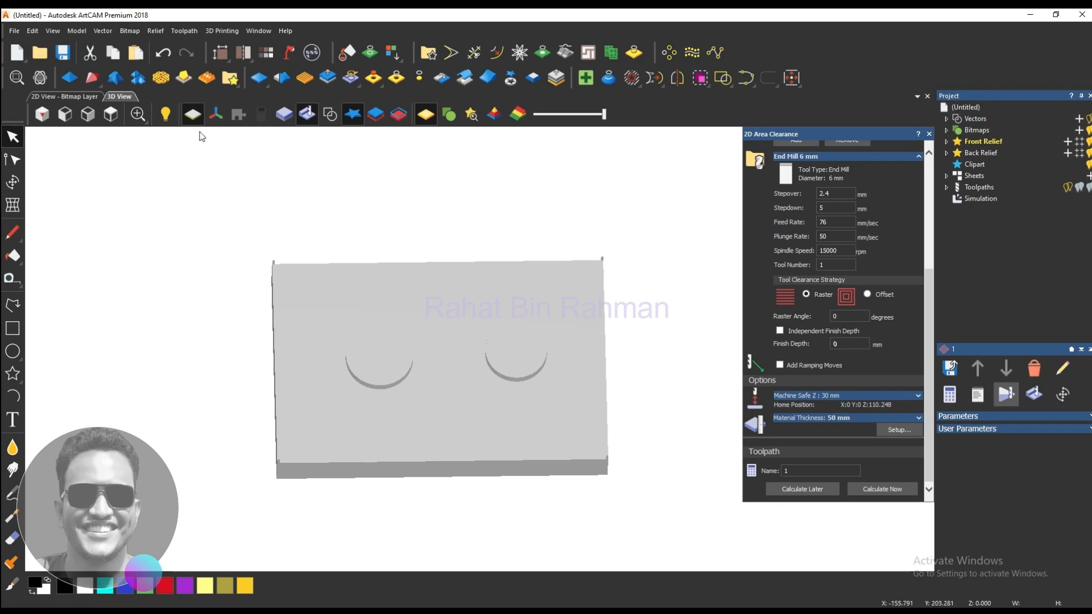
Step: Examine the calculated raster toolpath in the 2D view, especially around the two circles and the rectangle's edges
{"action": "left_click", "coordinate": [66, 96]}
{"action": "scroll", "coordinate": [453, 298], "scroll_direction": "up", "scroll_amount": 3}
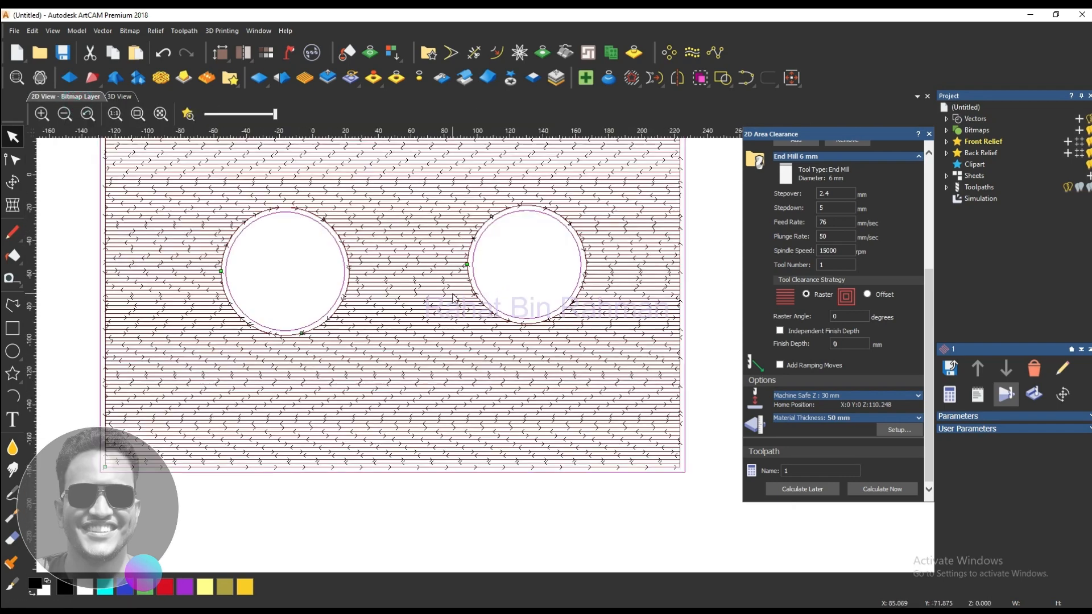
{"action": "scroll", "coordinate": [484, 330], "scroll_direction": "down", "scroll_amount": 4}
{"action": "scroll", "coordinate": [489, 338], "scroll_direction": "up", "scroll_amount": 4}
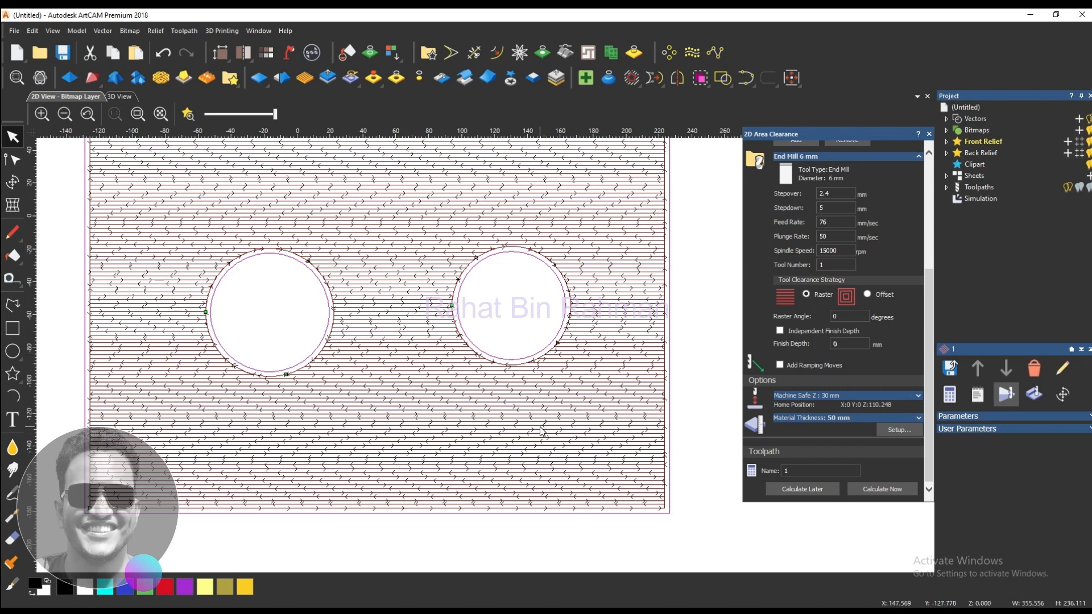
{"action": "scroll", "coordinate": [541, 432], "scroll_direction": "down", "scroll_amount": 2}
{"action": "scroll", "coordinate": [527, 400], "scroll_direction": "up", "scroll_amount": 1}
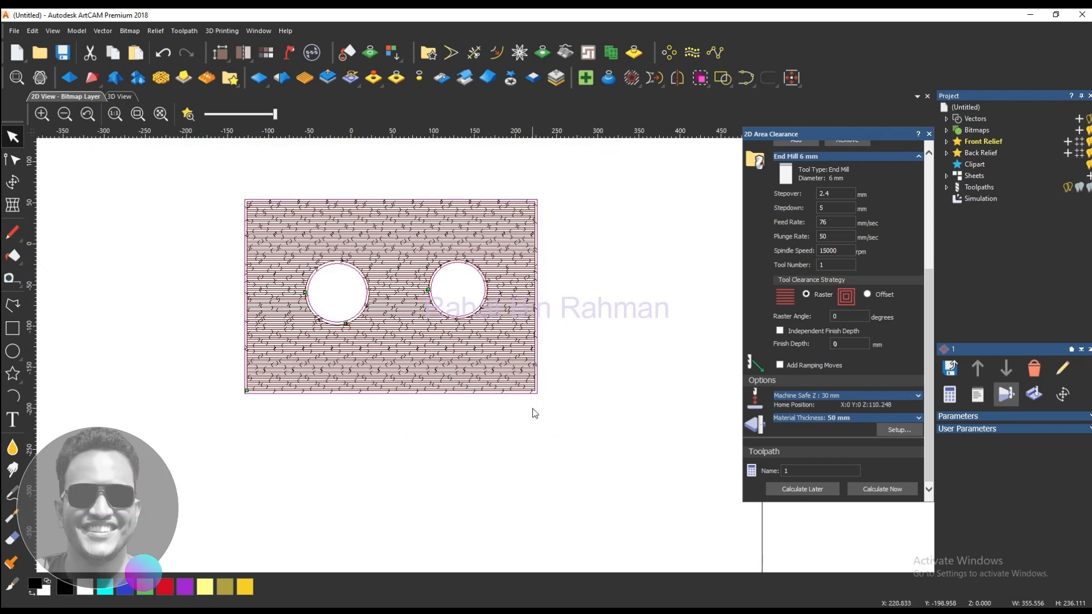
{"action": "scroll", "coordinate": [509, 360], "scroll_direction": "up", "scroll_amount": 1}
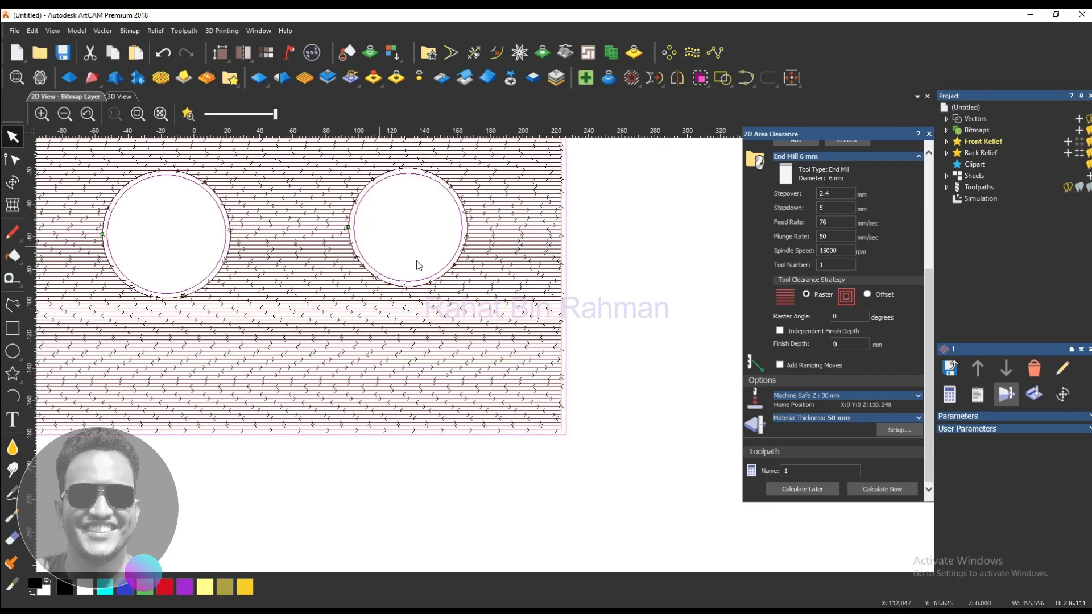
{"action": "scroll", "coordinate": [457, 317], "scroll_direction": "down", "scroll_amount": 1}
{"action": "scroll", "coordinate": [448, 300], "scroll_direction": "up", "scroll_amount": 1}
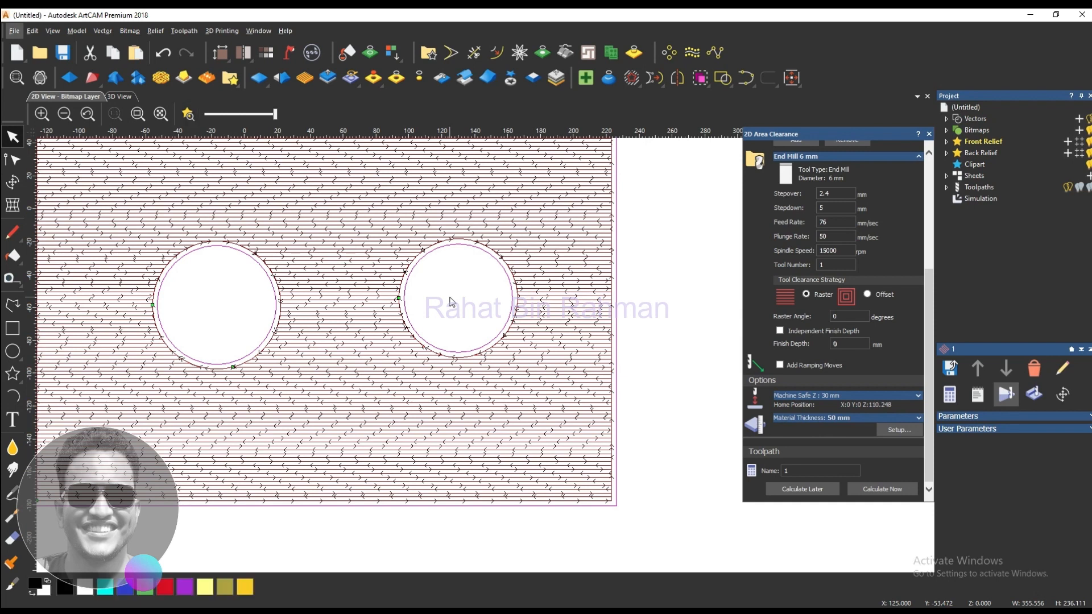
{"action": "left_click", "coordinate": [858, 471]}
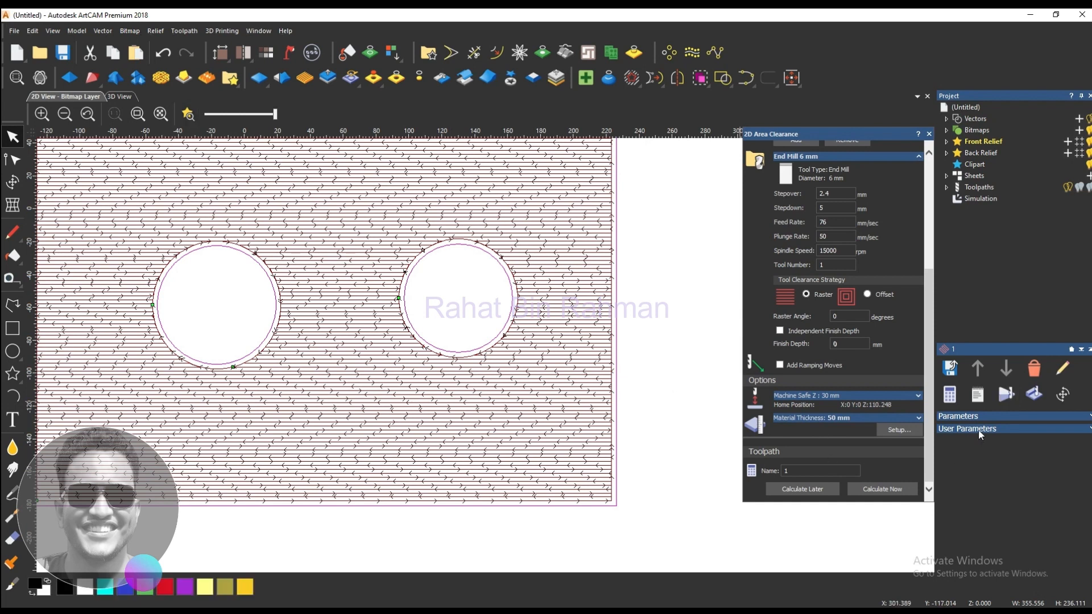
{"action": "scroll", "coordinate": [565, 402], "scroll_direction": "down", "scroll_amount": 3}
{"action": "scroll", "coordinate": [473, 382], "scroll_direction": "up", "scroll_amount": 2}
{"action": "scroll", "coordinate": [480, 401], "scroll_direction": "down", "scroll_amount": 3}
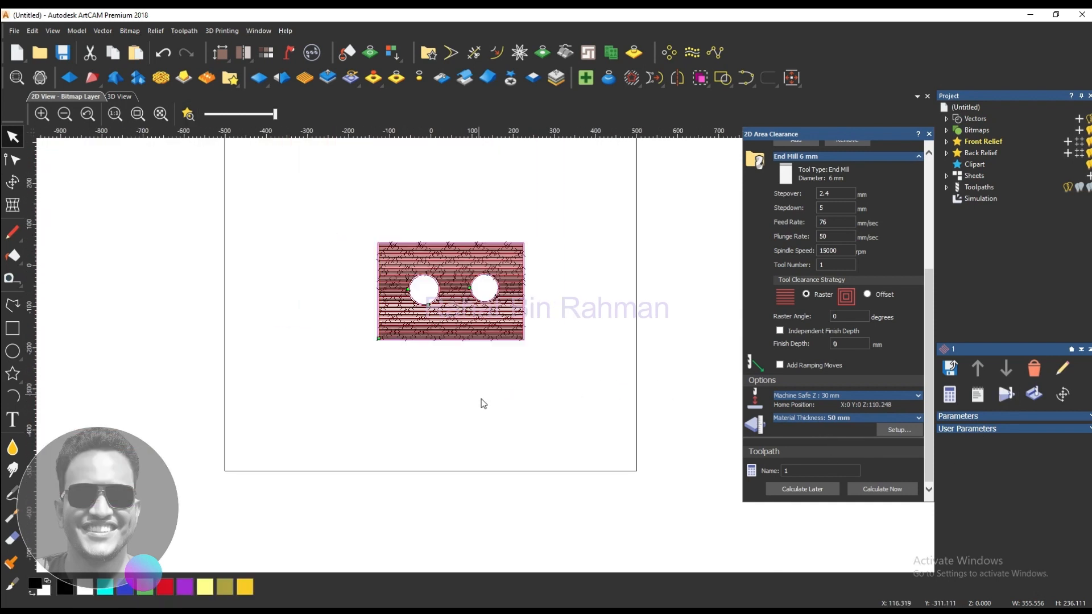
Step: Examine the calculated raster toolpath in the 2D view and the rectangular block with its two circles in the 3D view
{"action": "scroll", "coordinate": [527, 317], "scroll_direction": "up", "scroll_amount": 3}
{"action": "scroll", "coordinate": [313, 444], "scroll_direction": "down", "scroll_amount": 3}
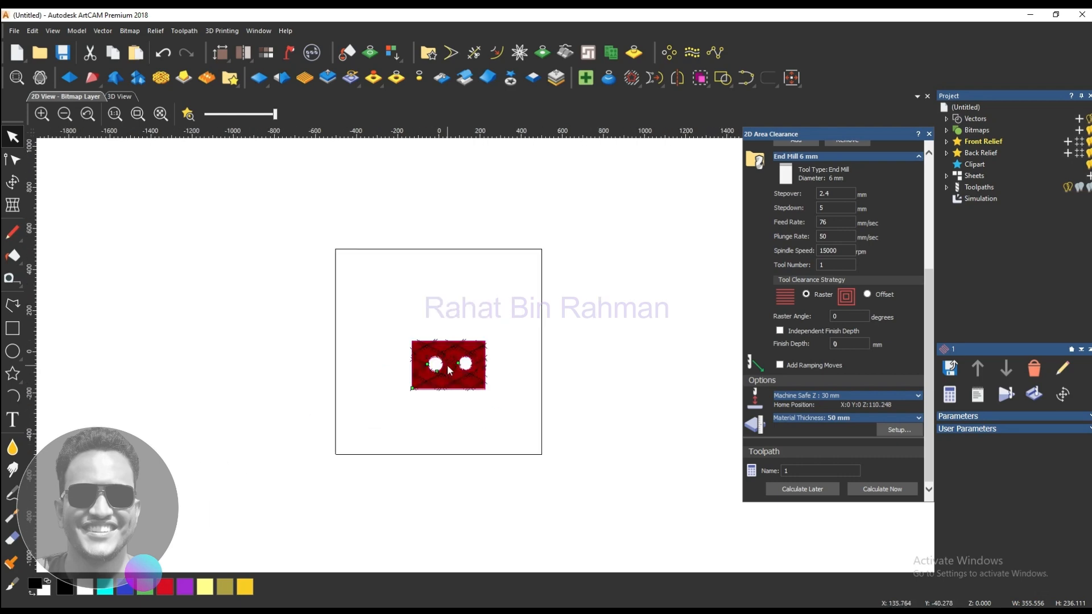
{"action": "scroll", "coordinate": [280, 244], "scroll_direction": "up", "scroll_amount": 3}
{"action": "left_click", "coordinate": [138, 77]}
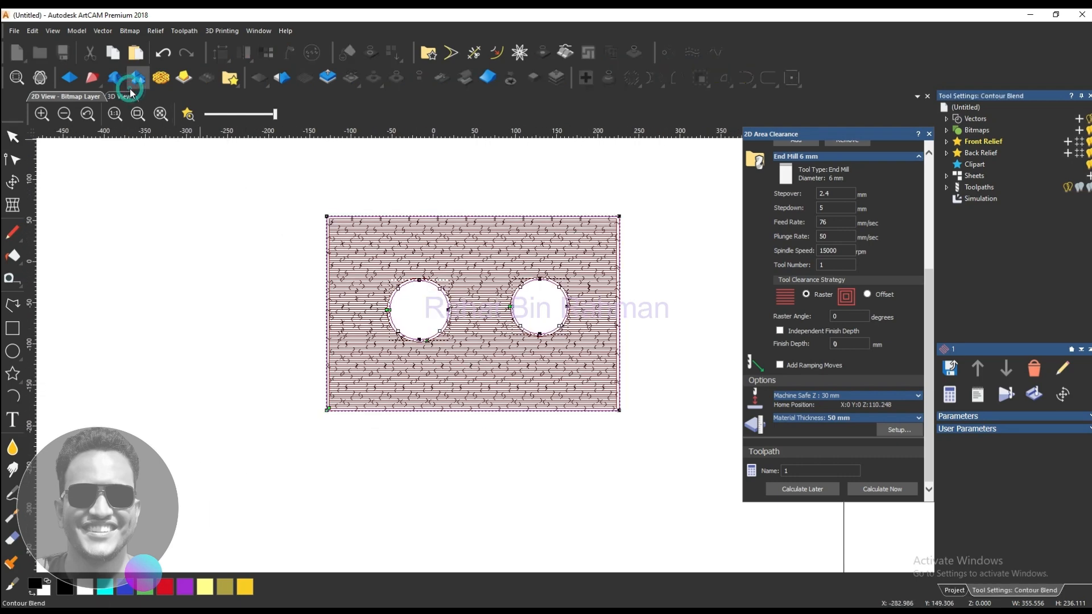
{"action": "left_click", "coordinate": [120, 96]}
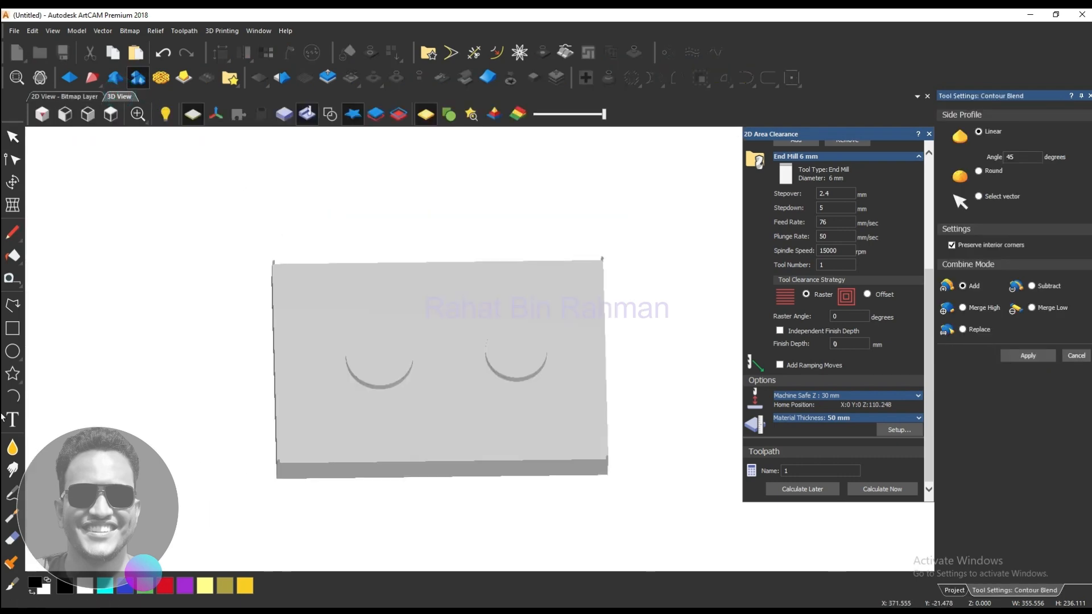
{"action": "left_click", "coordinate": [1082, 356]}
{"action": "scroll", "coordinate": [597, 423], "scroll_direction": "up", "scroll_amount": 2}
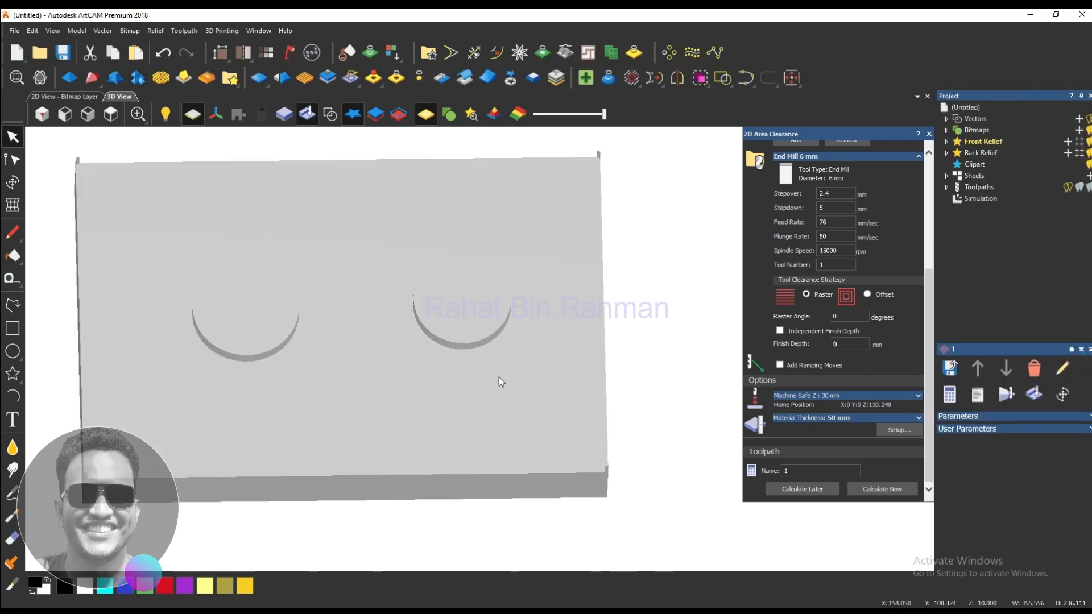
{"action": "mouse_move", "coordinate": [477, 372]}
{"action": "left_mouse_down"}
{"action": "mouse_move", "coordinate": [493, 513]}
{"action": "mouse_move", "coordinate": [495, 330]}
{"action": "mouse_move", "coordinate": [489, 360]}
{"action": "left_mouse_up"}
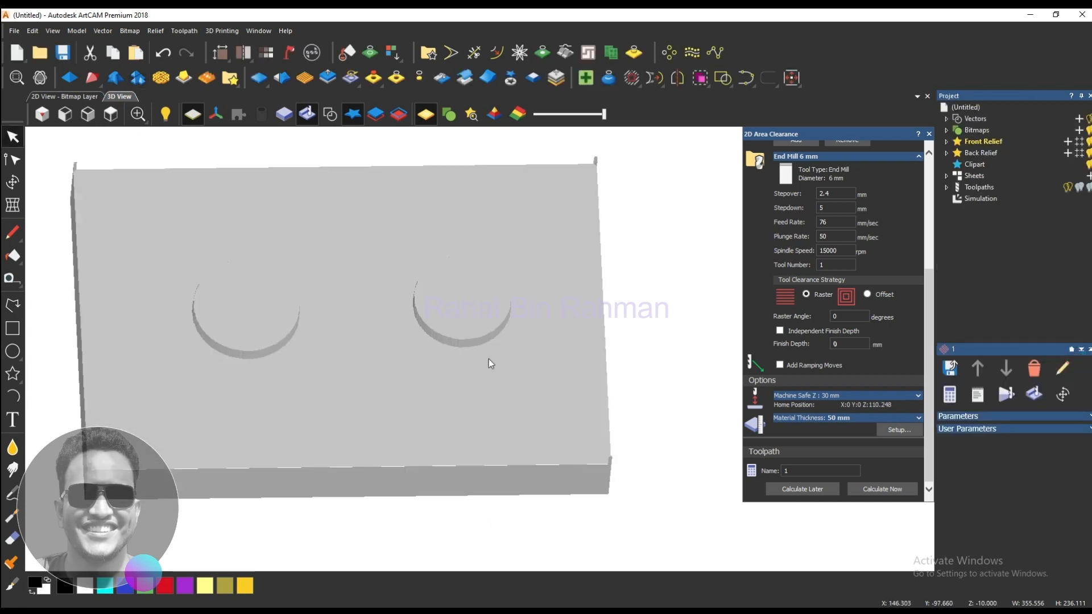
{"action": "left_click", "coordinate": [85, 97]}
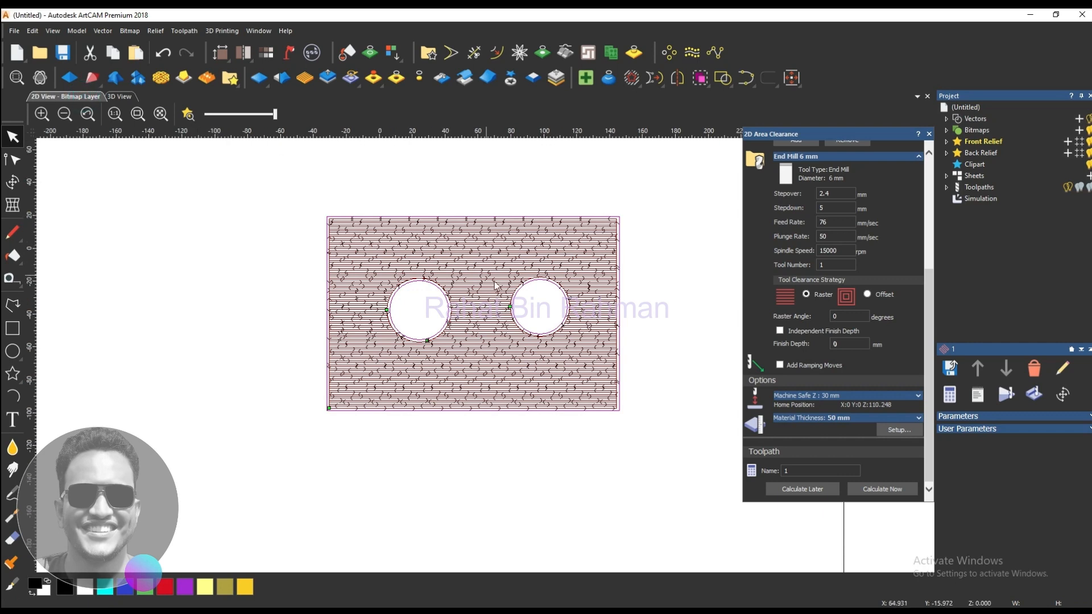
Step: Create a second area clearance toolpath named 2 with the Offset strategy, calculate it immediately and show it in 3D
{"action": "left_click", "coordinate": [807, 471]}
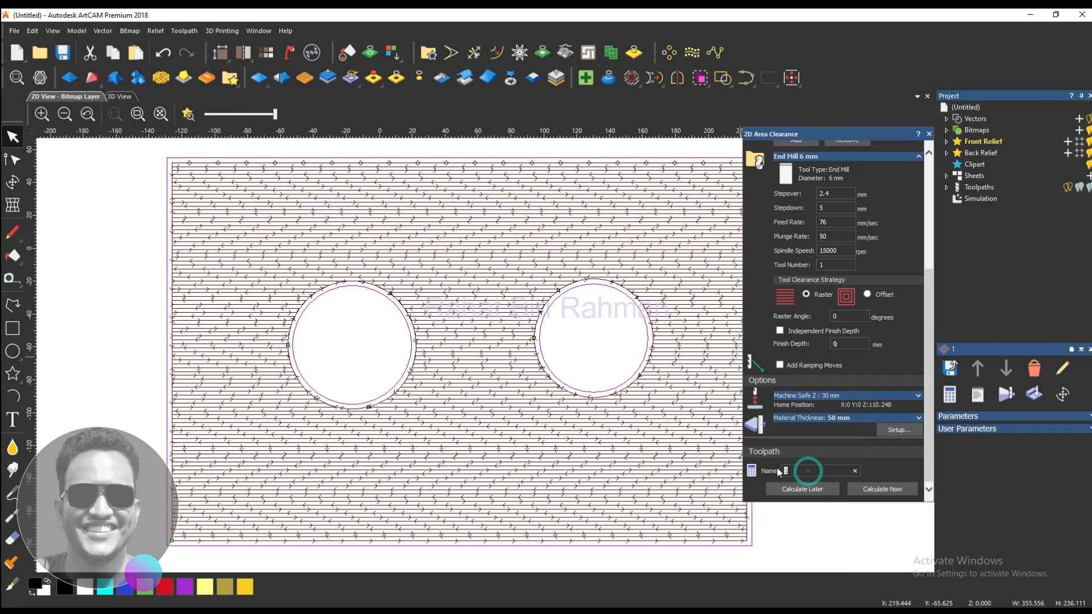
{"action": "left_click", "coordinate": [869, 296]}
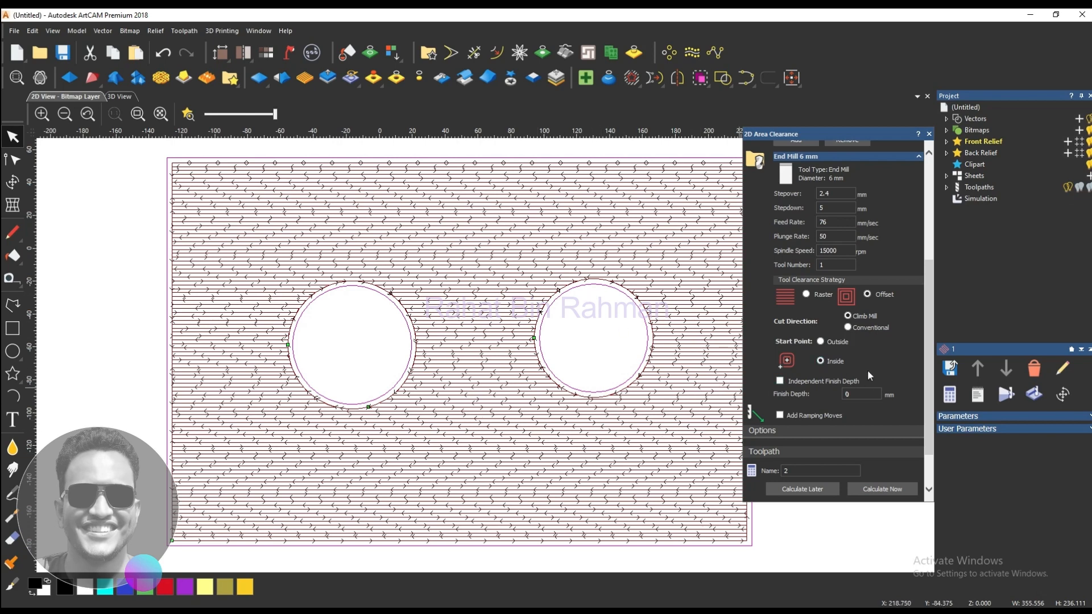
{"action": "left_click", "coordinate": [876, 489]}
{"action": "scroll", "coordinate": [253, 182], "scroll_direction": "down", "scroll_amount": 3}
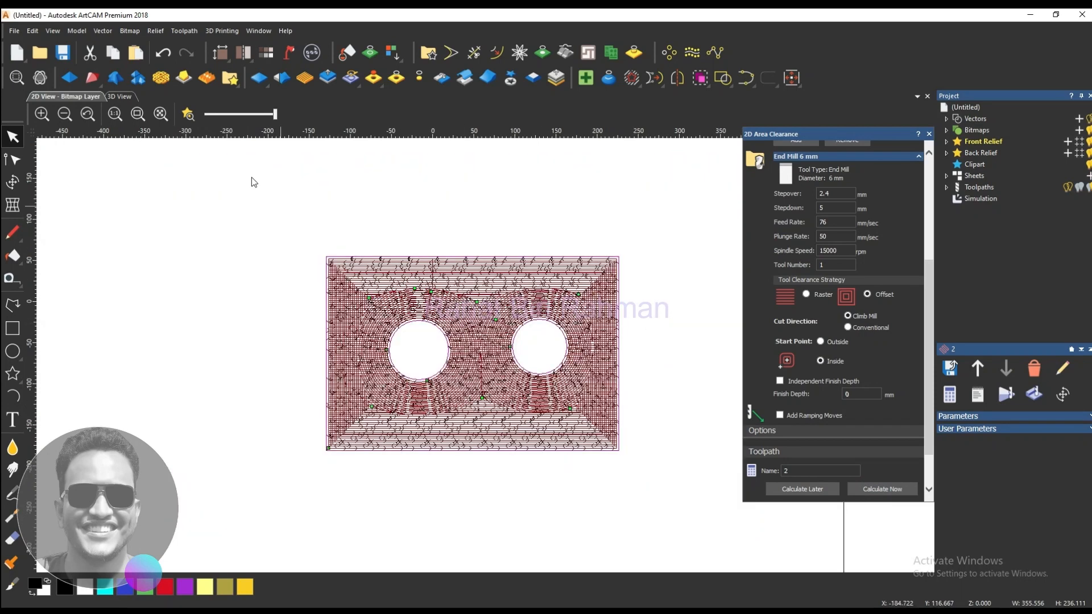
{"action": "left_click", "coordinate": [118, 96]}
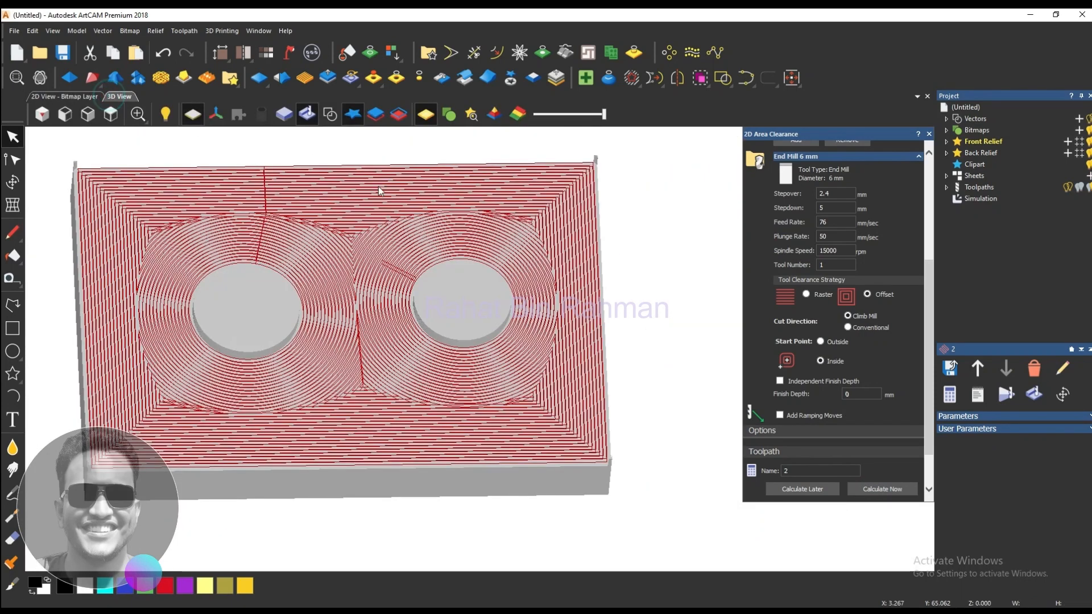
Step: Simulate toolpath 2 in the 3D view with the vectors displayed, starting at normal speed and switching to fast speed
{"action": "left_click", "coordinate": [948, 187]}
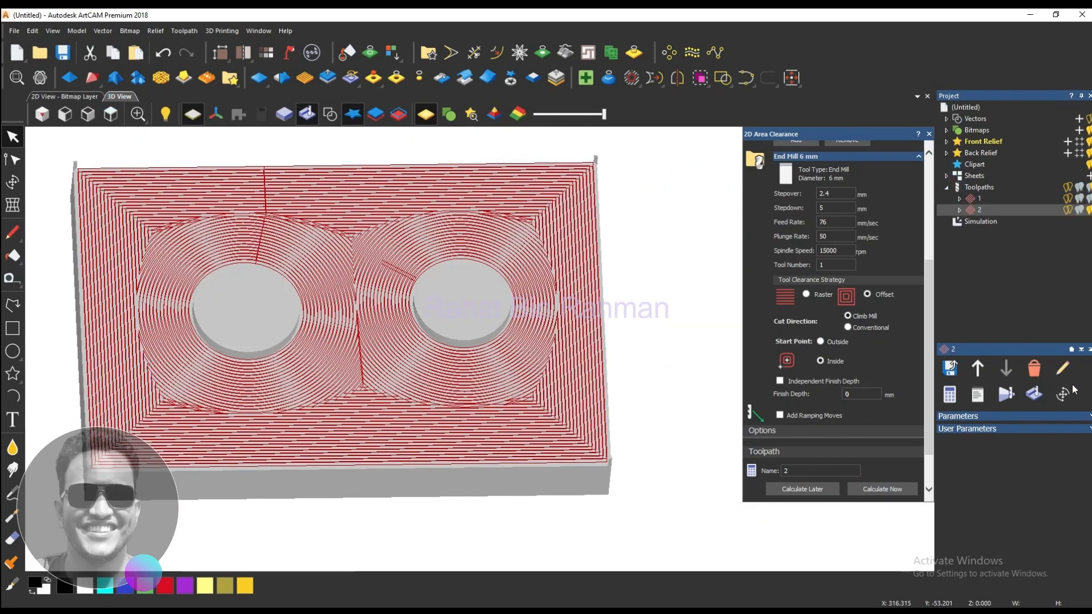
{"action": "left_click", "coordinate": [1006, 394]}
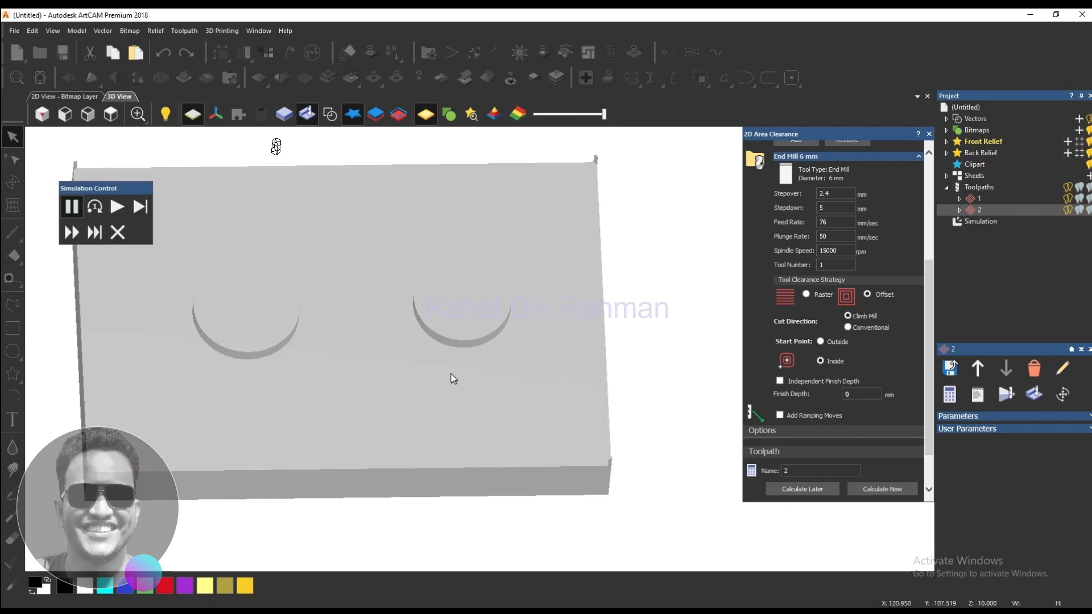
{"action": "left_click", "coordinate": [116, 209]}
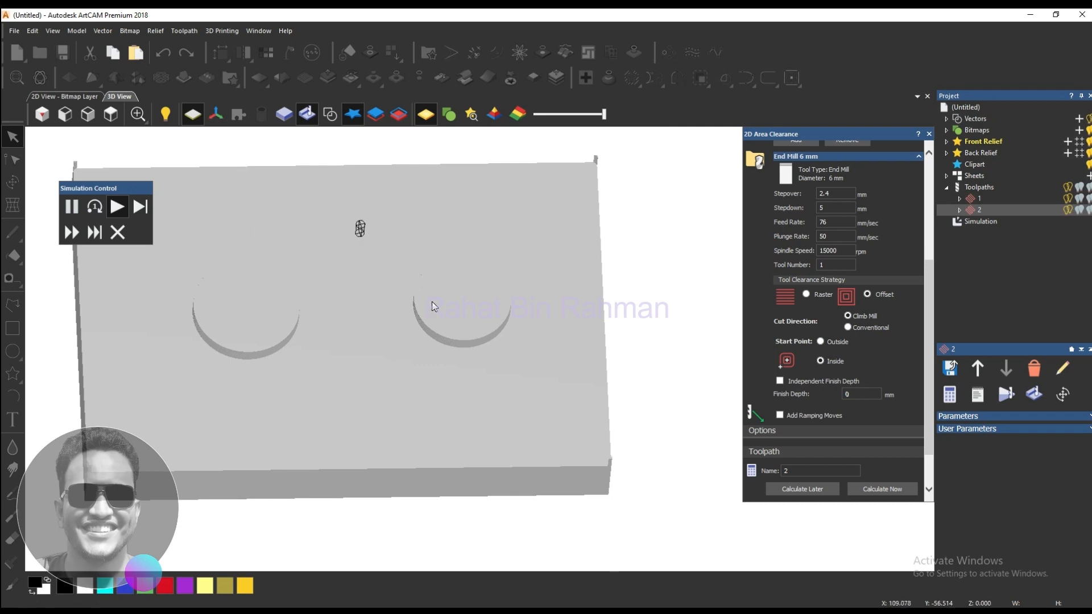
{"action": "scroll", "coordinate": [432, 305], "scroll_direction": "down", "scroll_amount": 2}
{"action": "scroll", "coordinate": [399, 308], "scroll_direction": "up", "scroll_amount": 1}
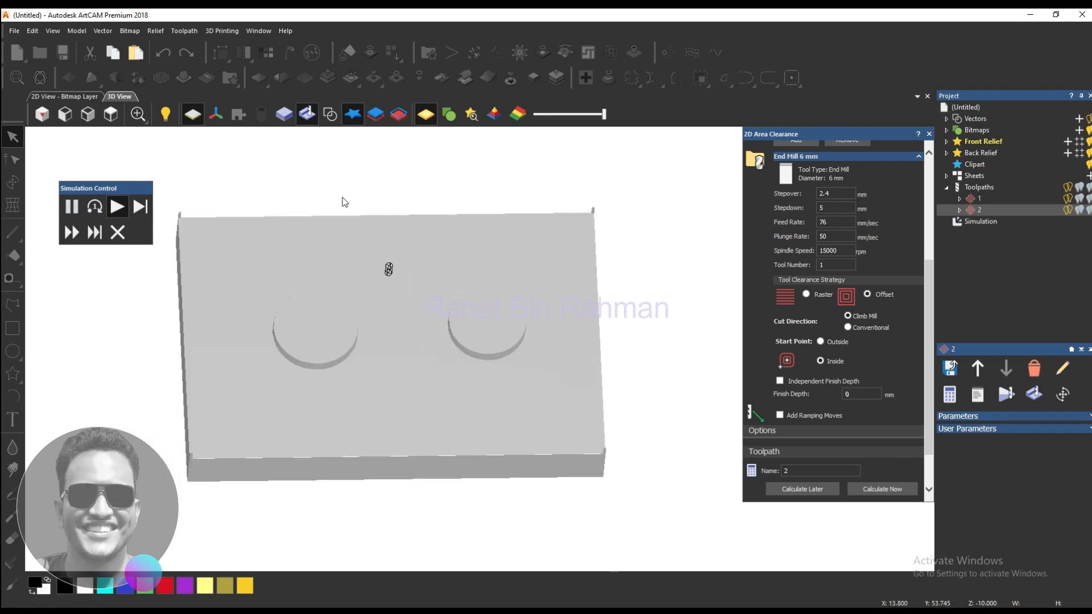
{"action": "left_click", "coordinate": [329, 115]}
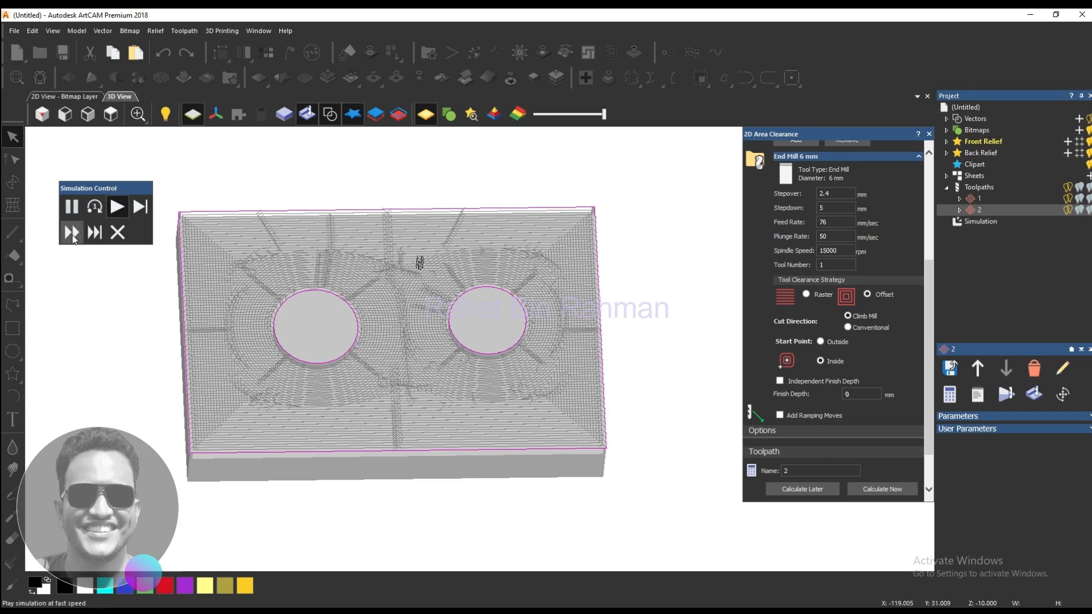
{"action": "left_click", "coordinate": [72, 234]}
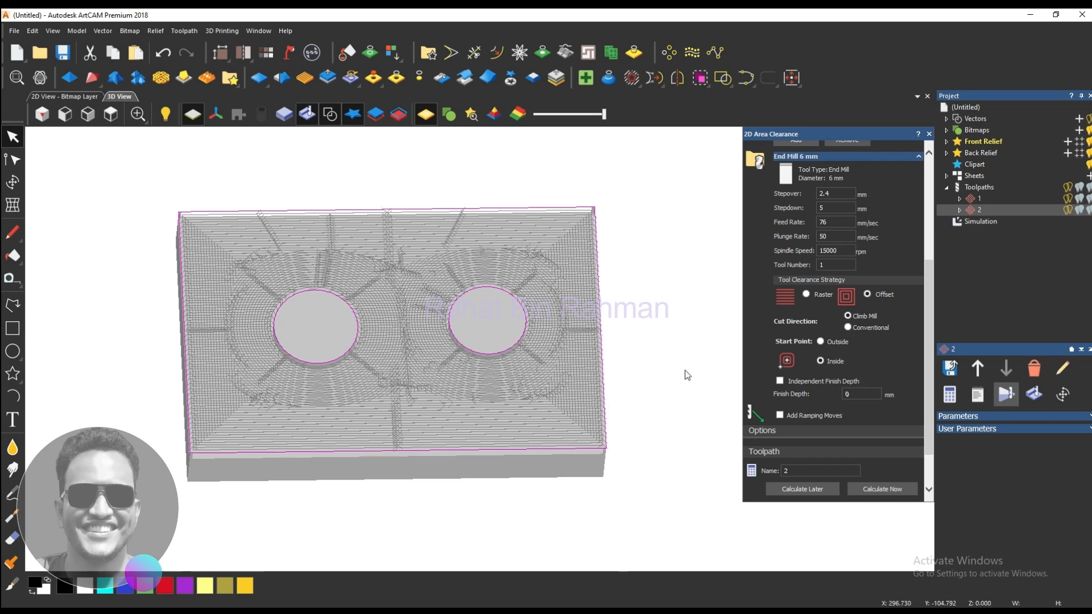
Step: Create a third offset area clearance toolpath named 3 with an Outside start point and calculate it immediately
{"action": "left_click_drag", "start_coordinate": [792, 470], "coordinate": [768, 468]}
{"action": "left_click", "coordinate": [820, 342]}
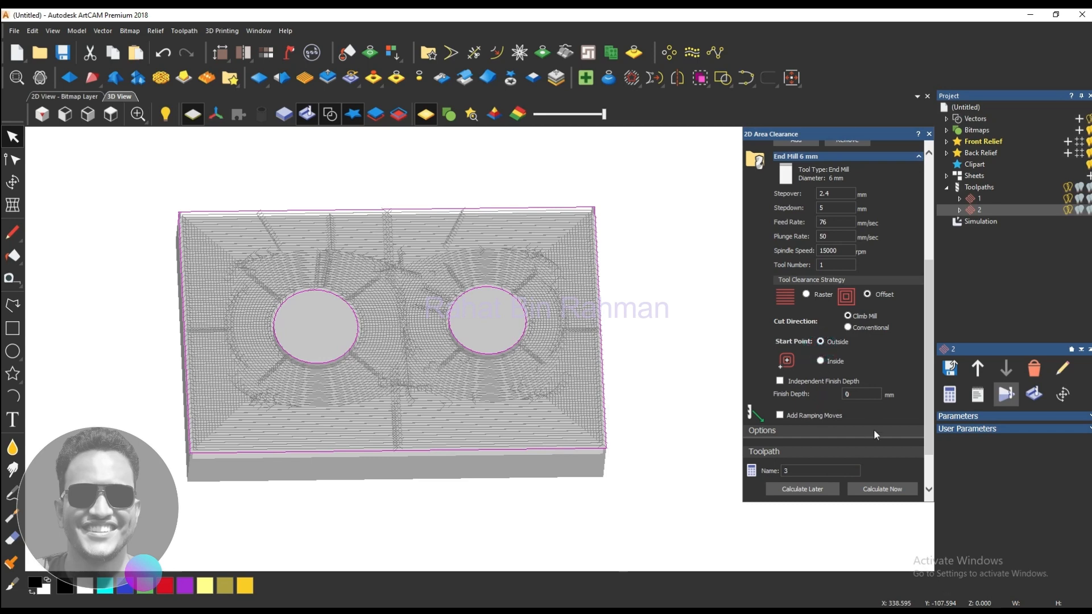
{"action": "left_click", "coordinate": [878, 490]}
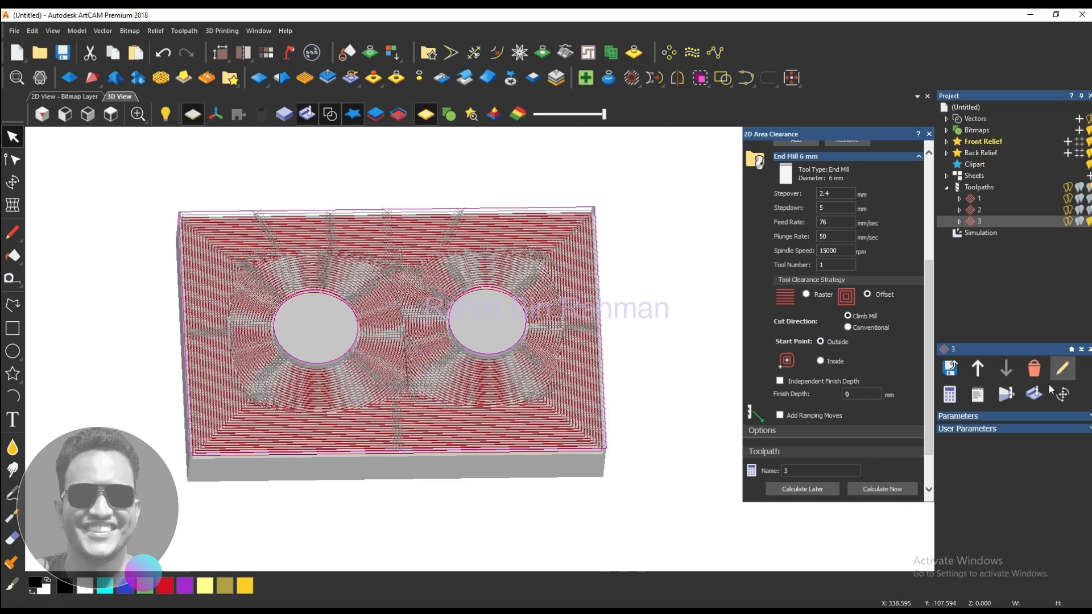
Step: Simulate toolpath 3 at fast speed in the 3D view, following the cuts around the two circles
{"action": "left_click", "coordinate": [1017, 397]}
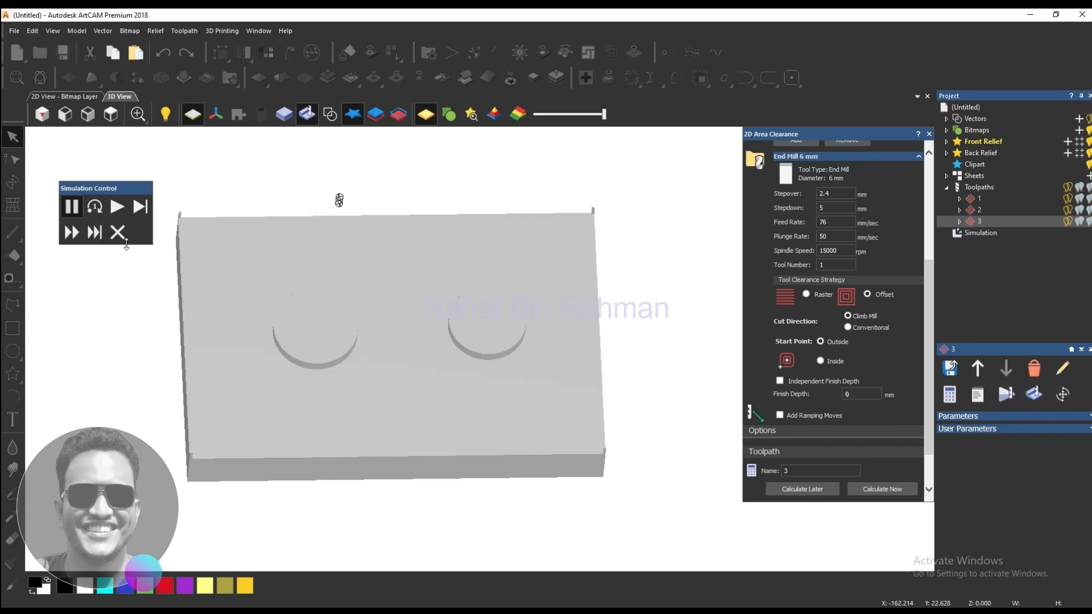
{"action": "left_click", "coordinate": [79, 238]}
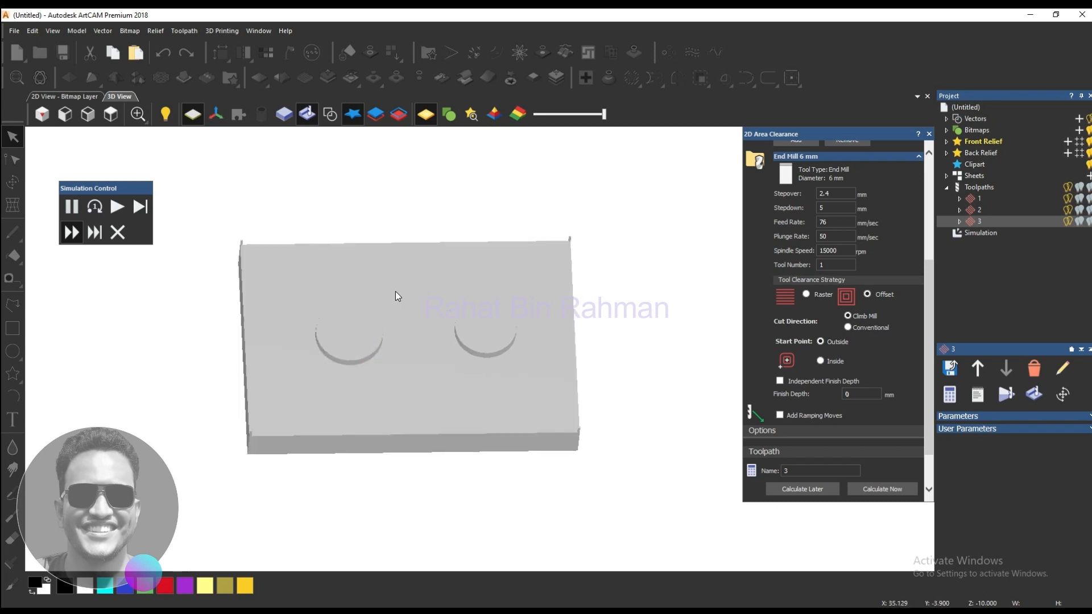
{"action": "scroll", "coordinate": [409, 329], "scroll_direction": "up", "scroll_amount": 3}
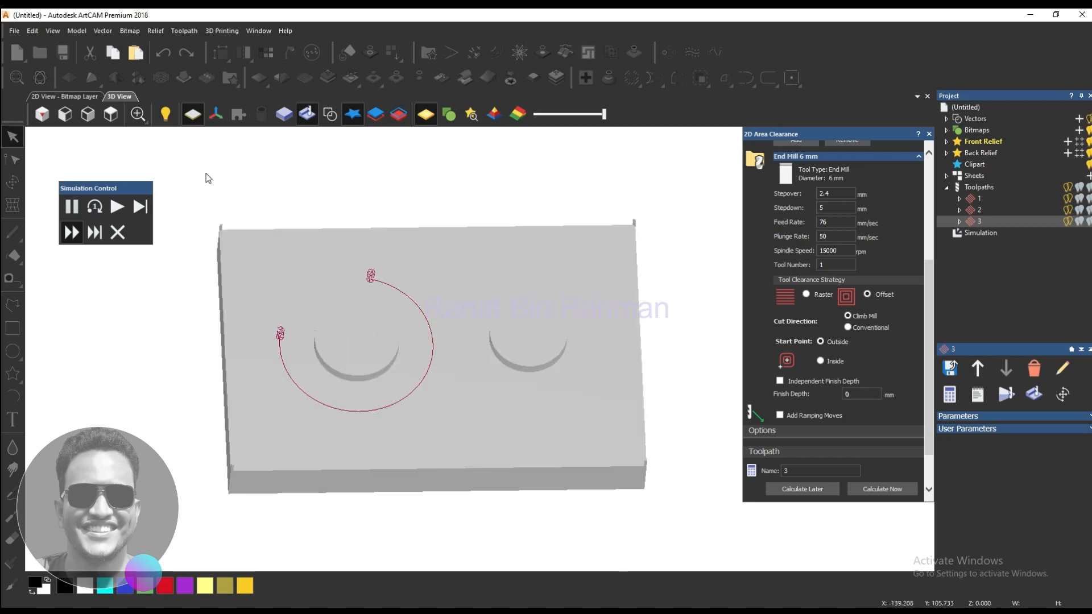
{"action": "left_click", "coordinate": [102, 232]}
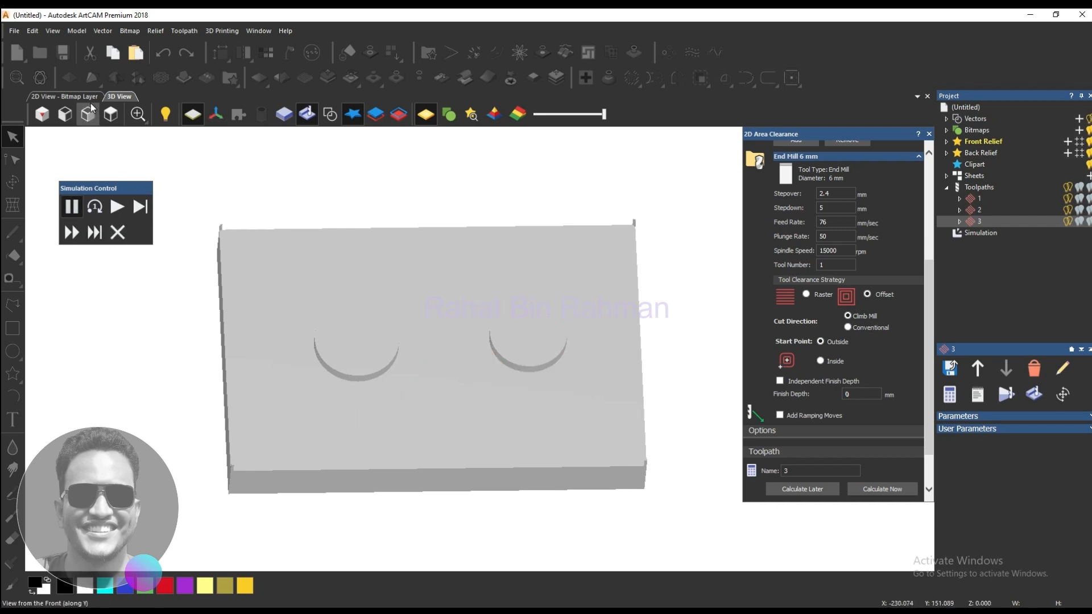
Step: Try to recalculate toolpath 3 from the 2D view and close the 2D Area Clearance settings
{"action": "left_click", "coordinate": [63, 96]}
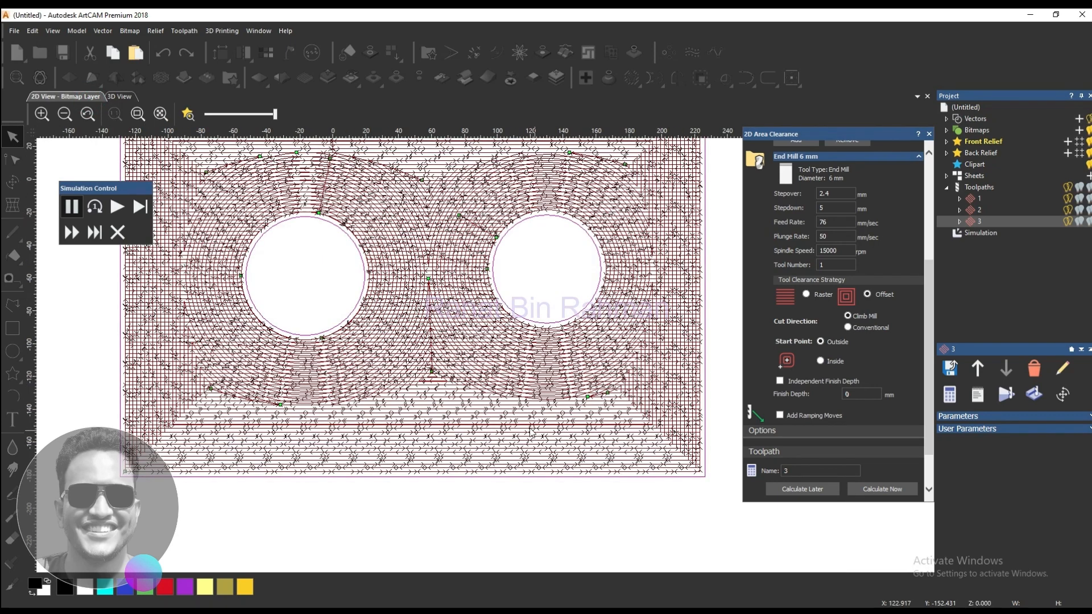
{"action": "scroll", "coordinate": [495, 413], "scroll_direction": "down", "scroll_amount": 2}
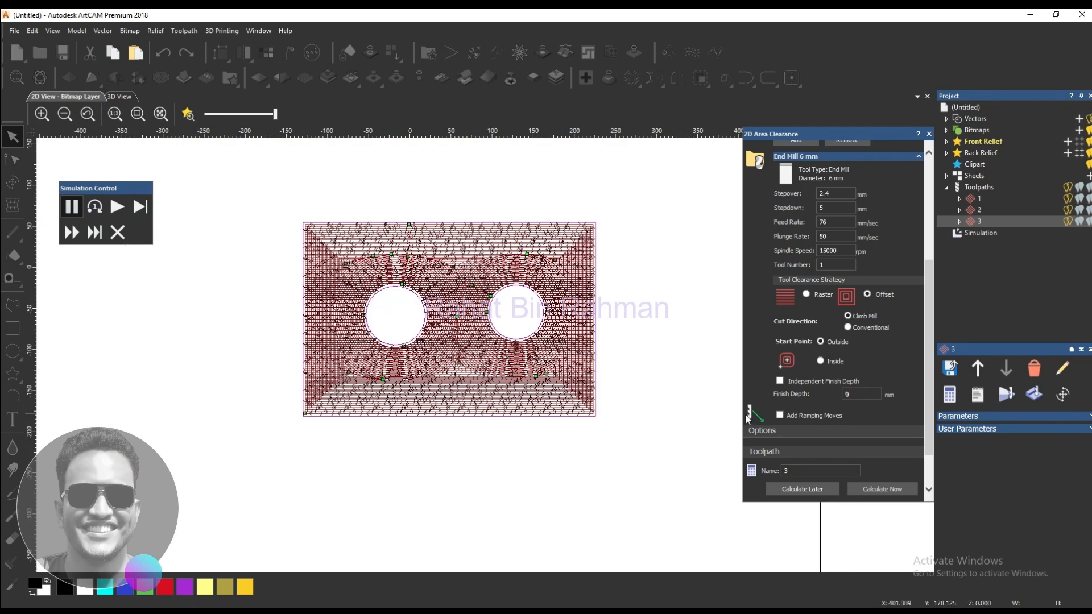
{"action": "left_click", "coordinate": [808, 430]}
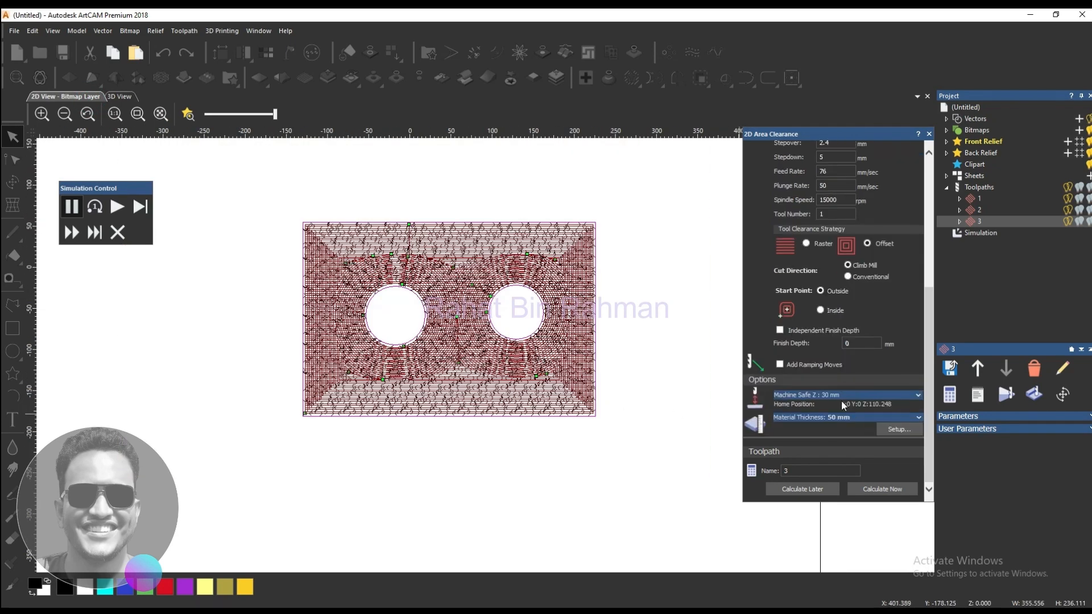
{"action": "left_click", "coordinate": [874, 489]}
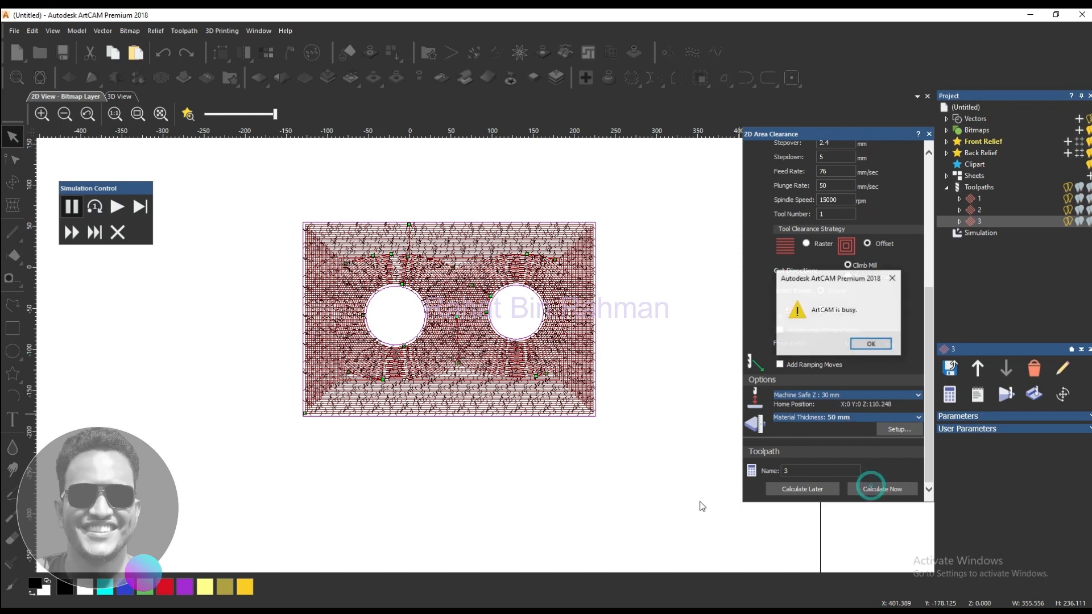
{"action": "left_click", "coordinate": [892, 278]}
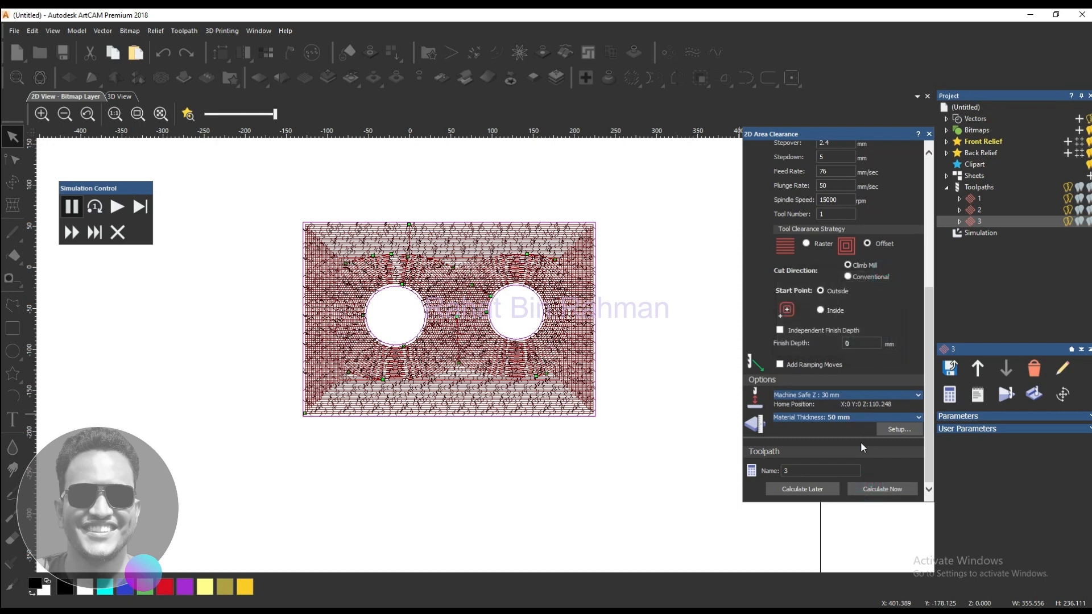
{"action": "left_click", "coordinate": [928, 136]}
{"action": "left_click", "coordinate": [699, 258]}
{"action": "scroll", "coordinate": [700, 259], "scroll_direction": "down", "scroll_amount": 2}
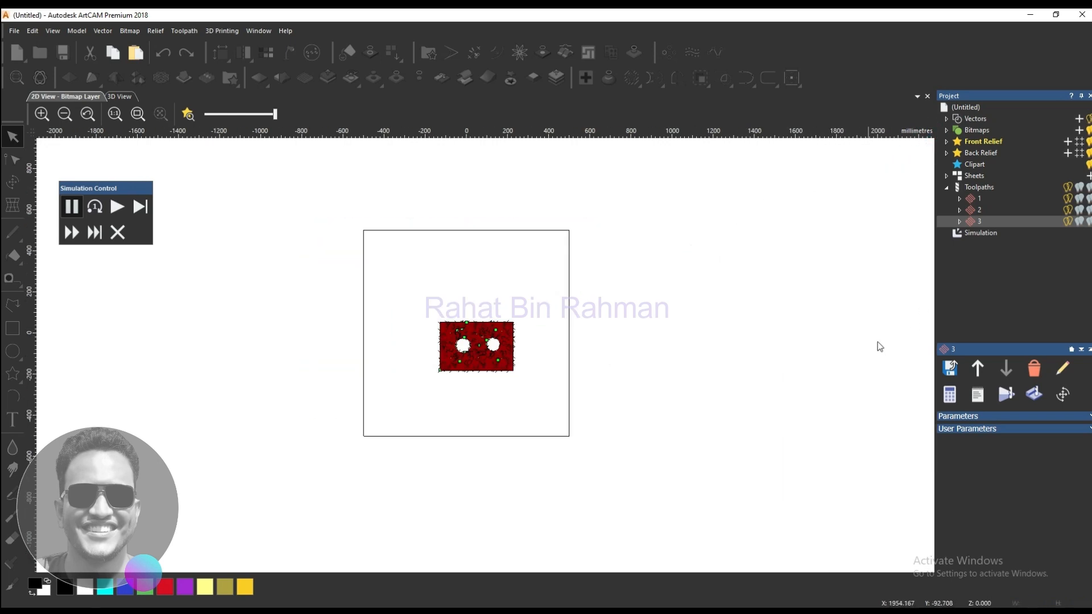
Step: Look at the tool listed under toolpath 1 and the operations available for the whole toolpath group
{"action": "left_click", "coordinate": [990, 196]}
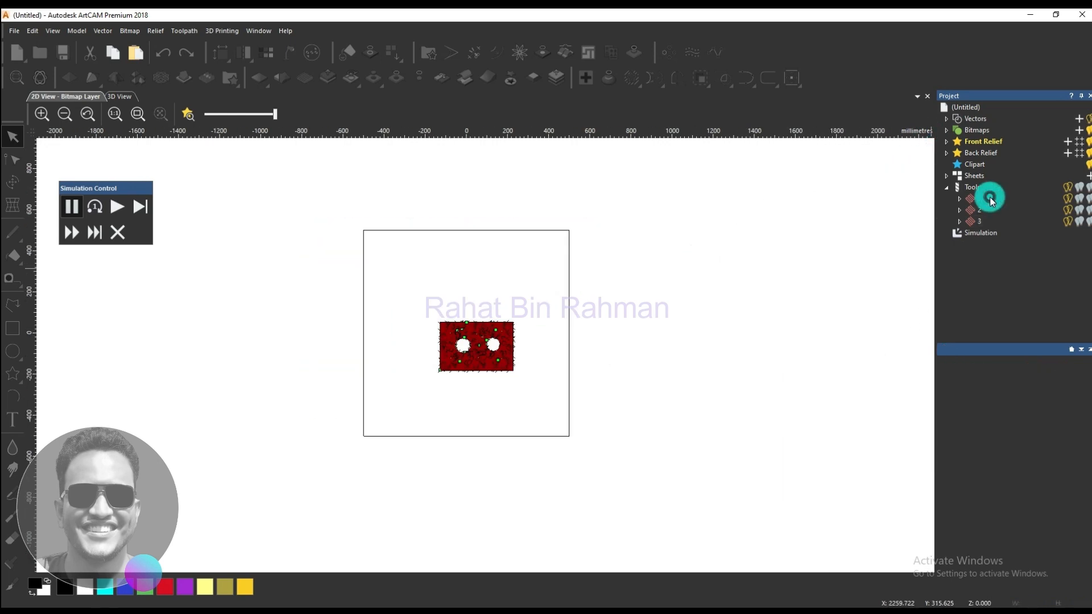
{"action": "double_click", "coordinate": [975, 202]}
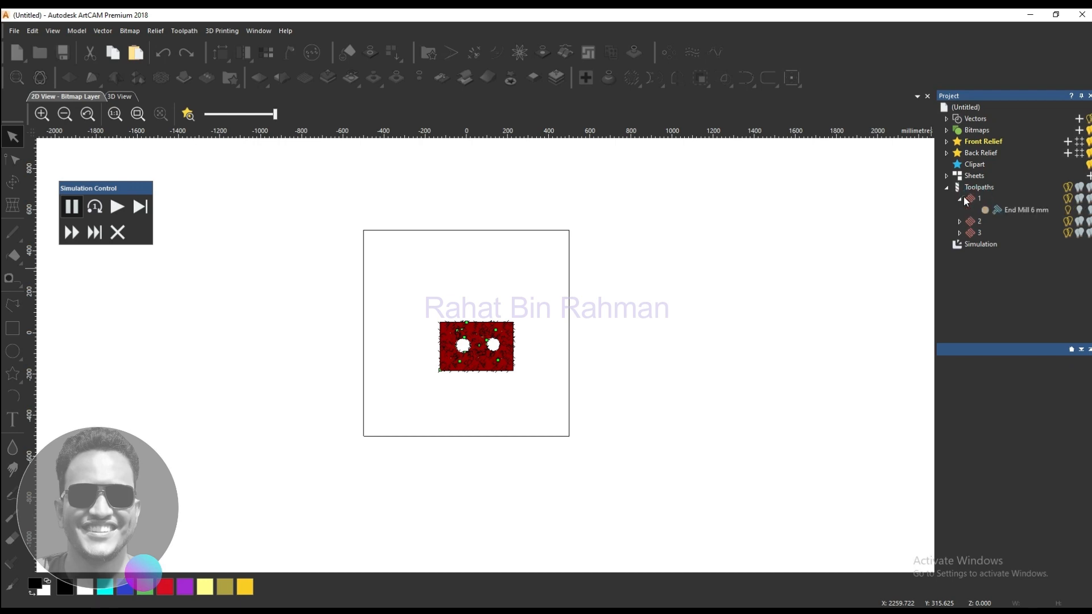
{"action": "left_click", "coordinate": [961, 199]}
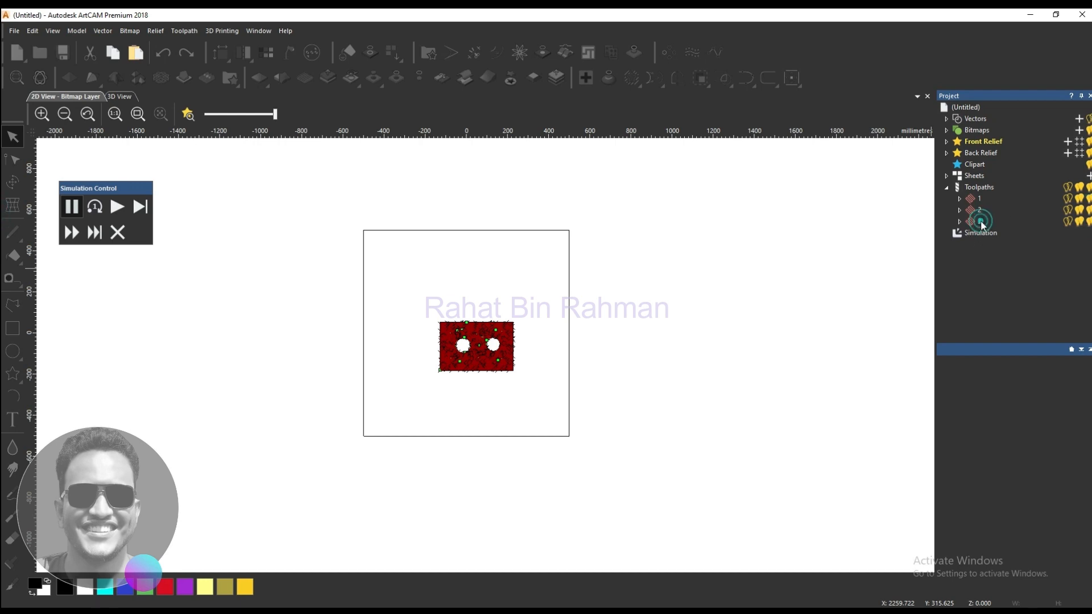
{"action": "left_click", "coordinate": [976, 190]}
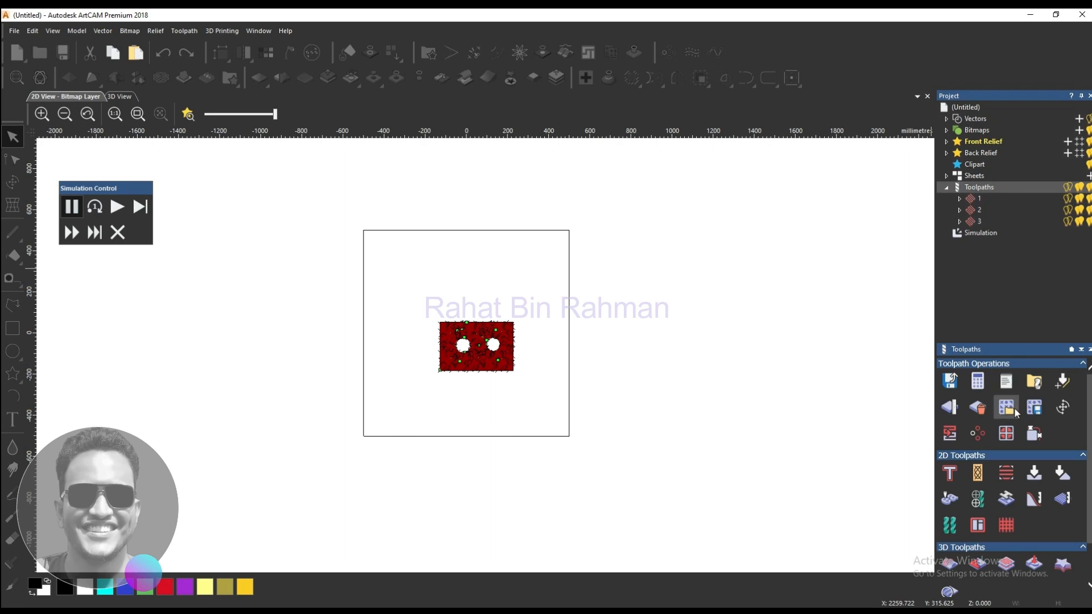
{"action": "left_click", "coordinate": [973, 223]}
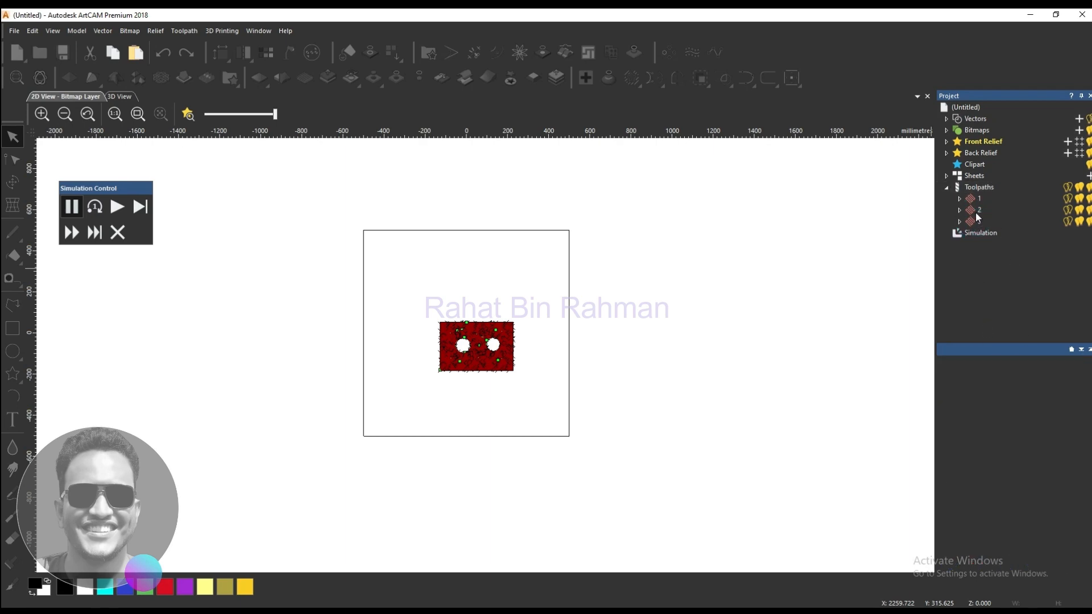
{"action": "left_click", "coordinate": [977, 215]}
Step: Reopen the 2D Area Clearance settings of toolpath 1 from its End Mill 6 mm entry
{"action": "left_click", "coordinate": [959, 200]}
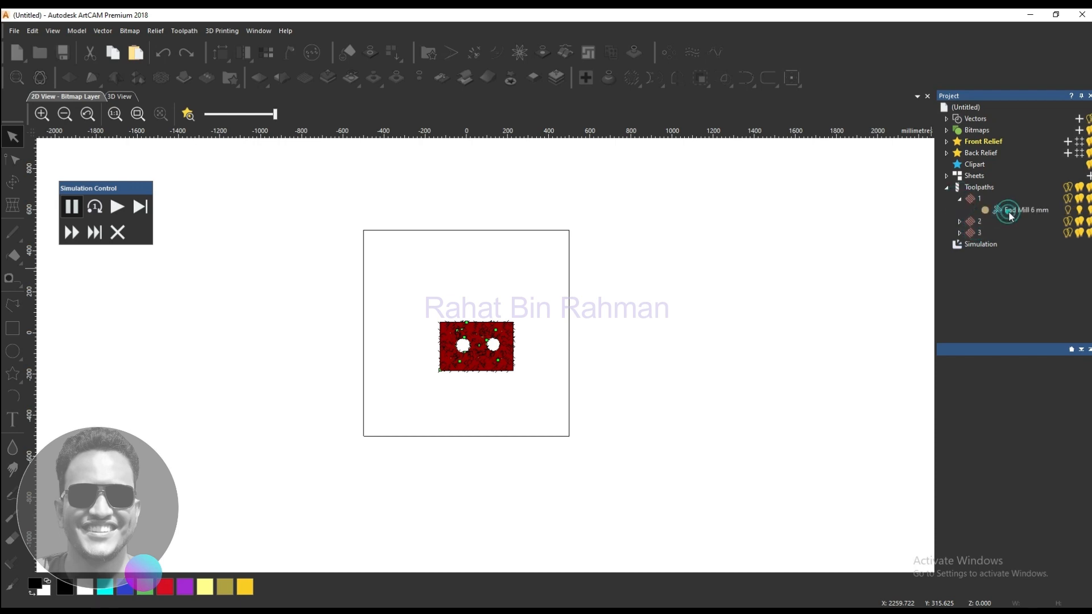
{"action": "left_click", "coordinate": [1025, 208]}
{"action": "double_click", "coordinate": [1023, 210]}
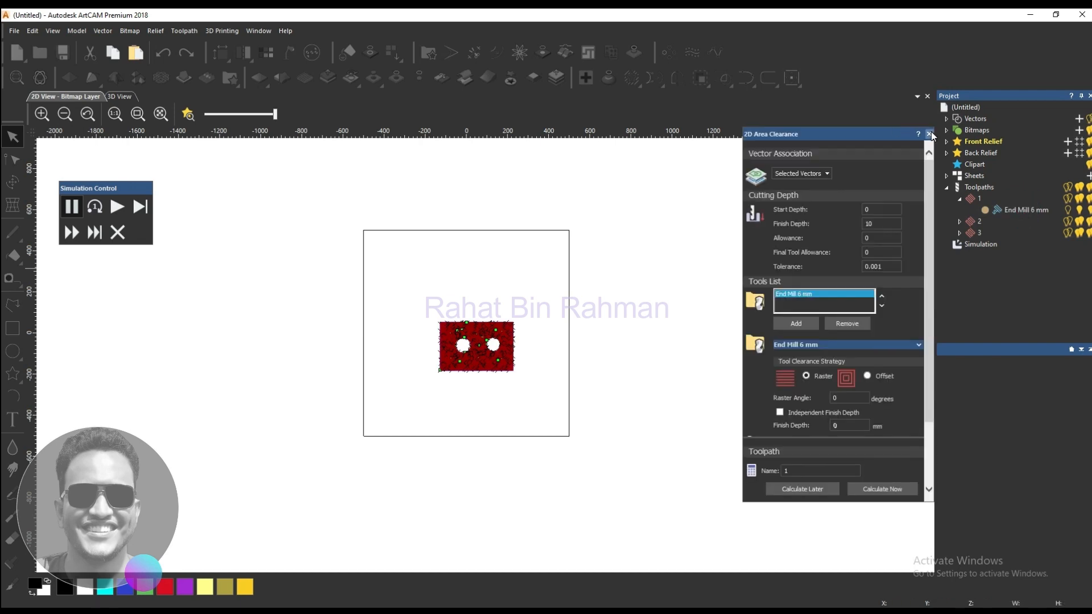
Step: Close the 2D Area Clearance settings and remove the three existing toolpaths, leaving the vectors deselected
{"action": "left_click", "coordinate": [929, 134]}
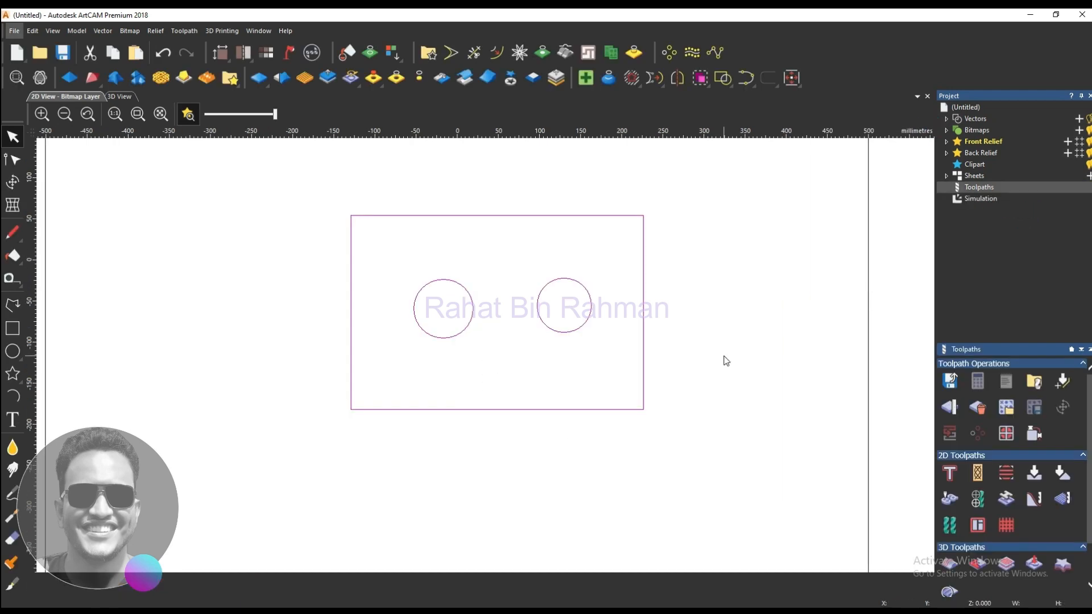
{"action": "left_click", "coordinate": [726, 360]}
{"action": "scroll", "coordinate": [650, 291], "scroll_direction": "up", "scroll_amount": 3}
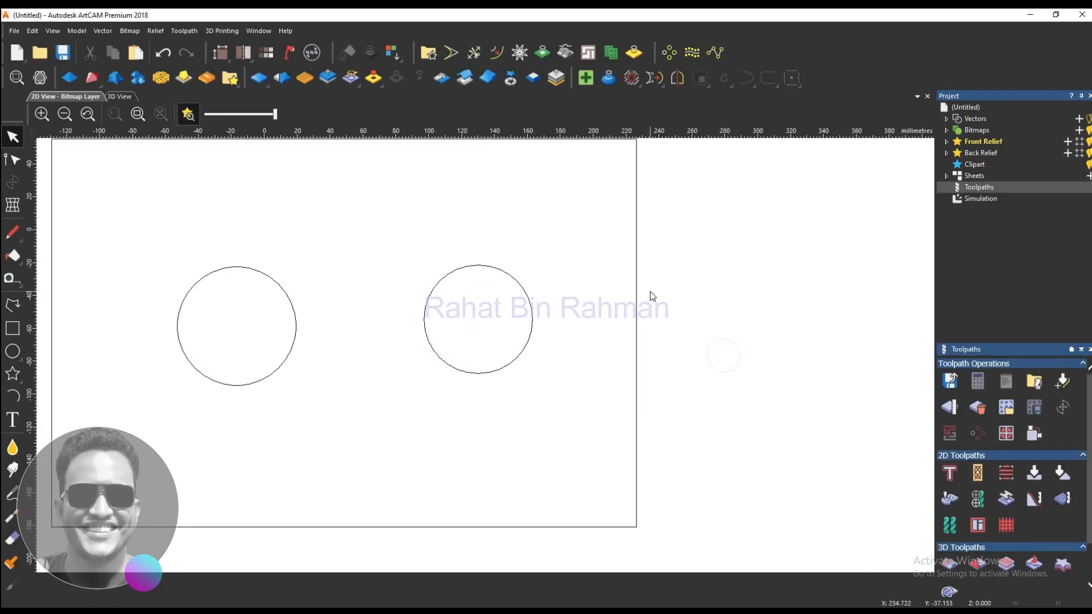
{"action": "scroll", "coordinate": [522, 371], "scroll_direction": "down", "scroll_amount": 5}
{"action": "scroll", "coordinate": [531, 374], "scroll_direction": "up", "scroll_amount": 5}
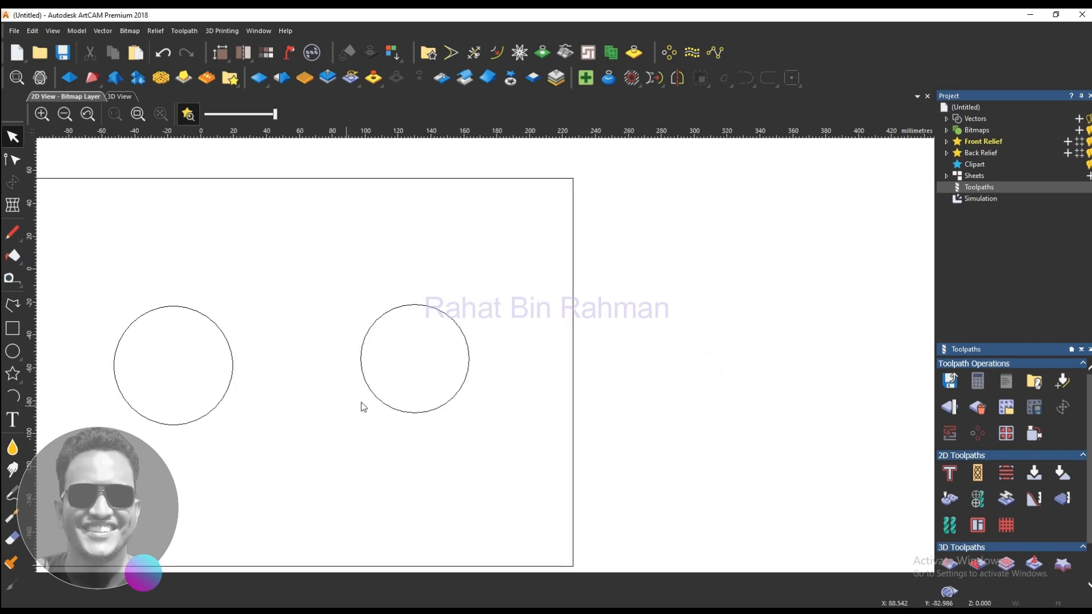
Step: Draw a small circle about 23 mm in diameter inside the right-hand circle of the rectangle
{"action": "left_click", "coordinate": [13, 351]}
{"action": "scroll", "coordinate": [380, 371], "scroll_direction": "up", "scroll_amount": 2}
{"action": "left_click_drag", "start_coordinate": [442, 350], "coordinate": [470, 367]}
{"action": "key", "text": "Escape"}
{"action": "scroll", "coordinate": [470, 359], "scroll_direction": "down", "scroll_amount": 6}
{"action": "scroll", "coordinate": [500, 344], "scroll_direction": "up", "scroll_amount": 6}
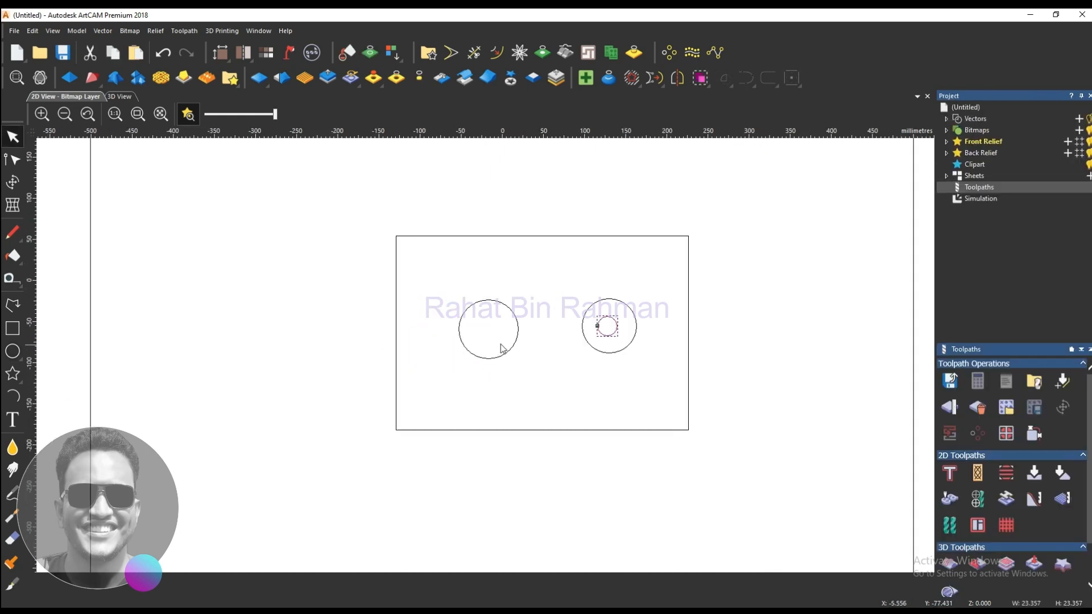
Step: Draw another smaller circle inside the left-hand circle and deselect it
{"action": "left_click", "coordinate": [12, 351]}
{"action": "left_click_drag", "start_coordinate": [425, 276], "coordinate": [470, 321]}
{"action": "scroll", "coordinate": [469, 320], "scroll_direction": "down", "scroll_amount": 5}
{"action": "left_click", "coordinate": [563, 372]}
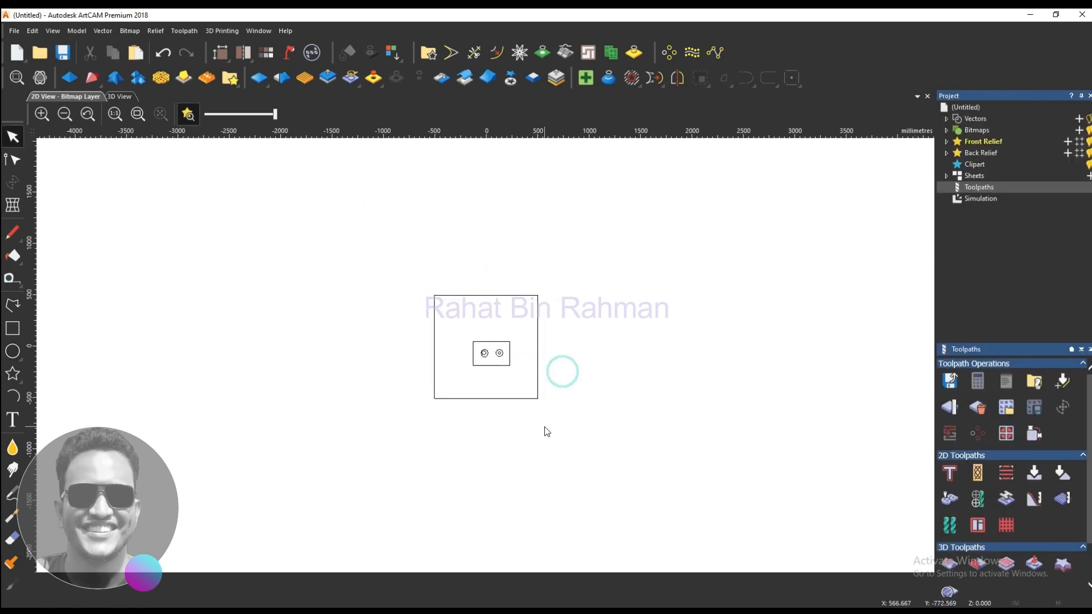
Step: Start a 2D Area Clearance on the rectangle and its four circles with a finish depth of 10 mm
{"action": "scroll", "coordinate": [545, 426], "scroll_direction": "up", "scroll_amount": 2}
{"action": "left_click_drag", "start_coordinate": [626, 363], "coordinate": [558, 309]}
{"action": "left_click_drag", "start_coordinate": [589, 388], "coordinate": [441, 290]}
{"action": "scroll", "coordinate": [489, 338], "scroll_direction": "down", "scroll_amount": 2}
{"action": "left_click", "coordinate": [472, 250]}
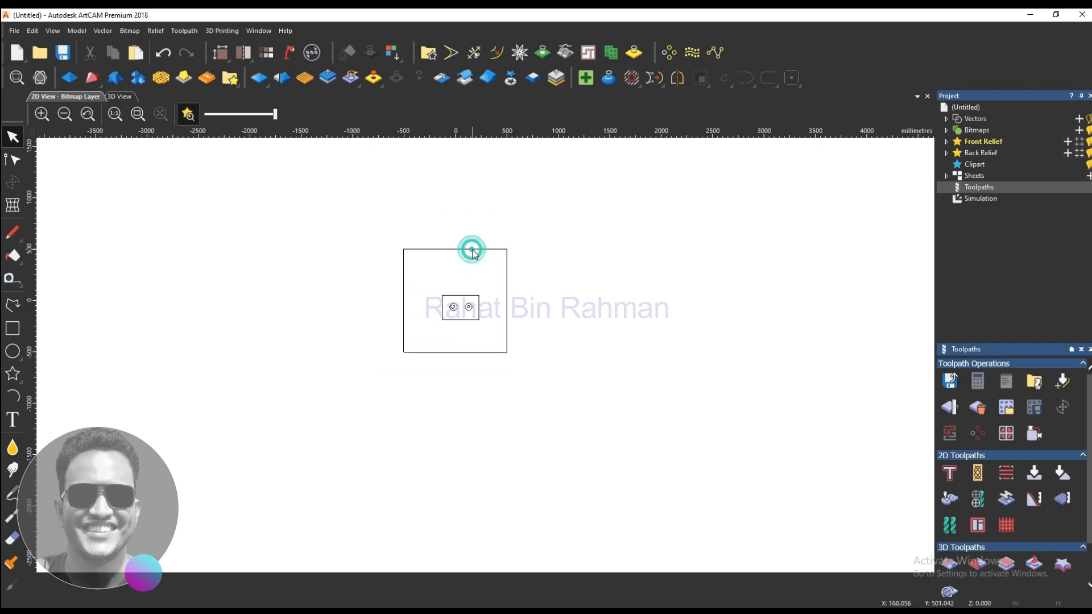
{"action": "scroll", "coordinate": [467, 306], "scroll_direction": "up", "scroll_amount": 3}
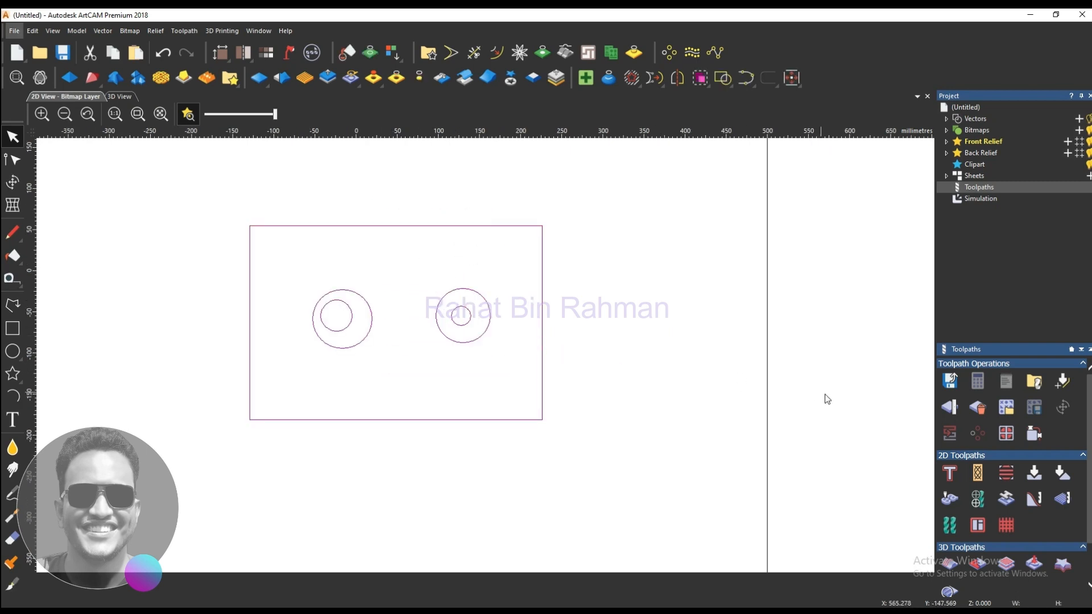
{"action": "left_click", "coordinate": [1006, 473]}
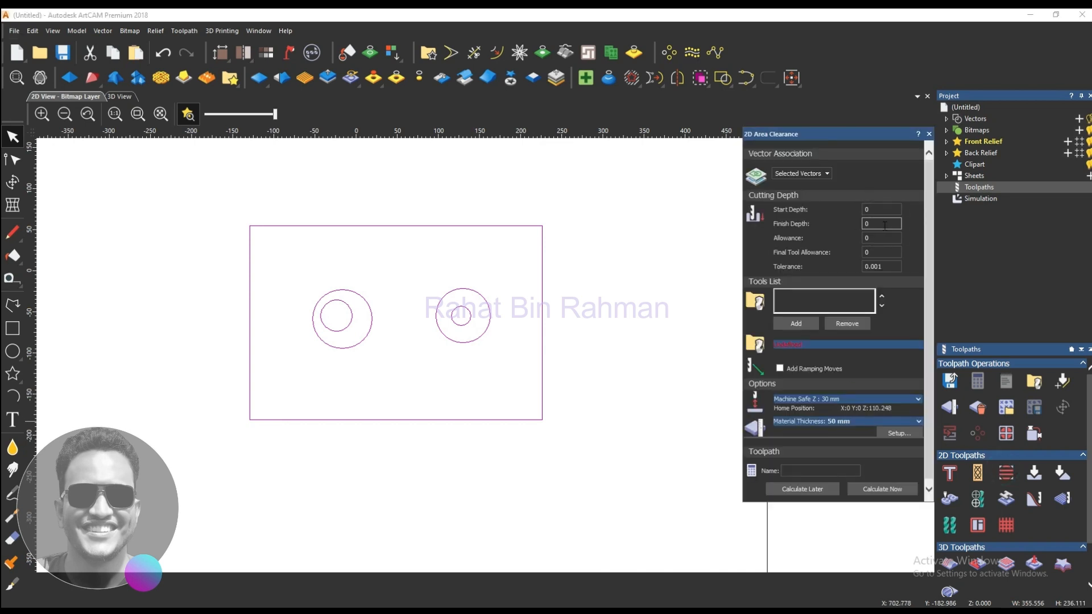
{"action": "type", "text": "10"}
Step: Add the wood or plastic End Mill 6 mm with a 5 mm stepdown and calculate the raster toolpath under the name 1
{"action": "left_click", "coordinate": [813, 322]}
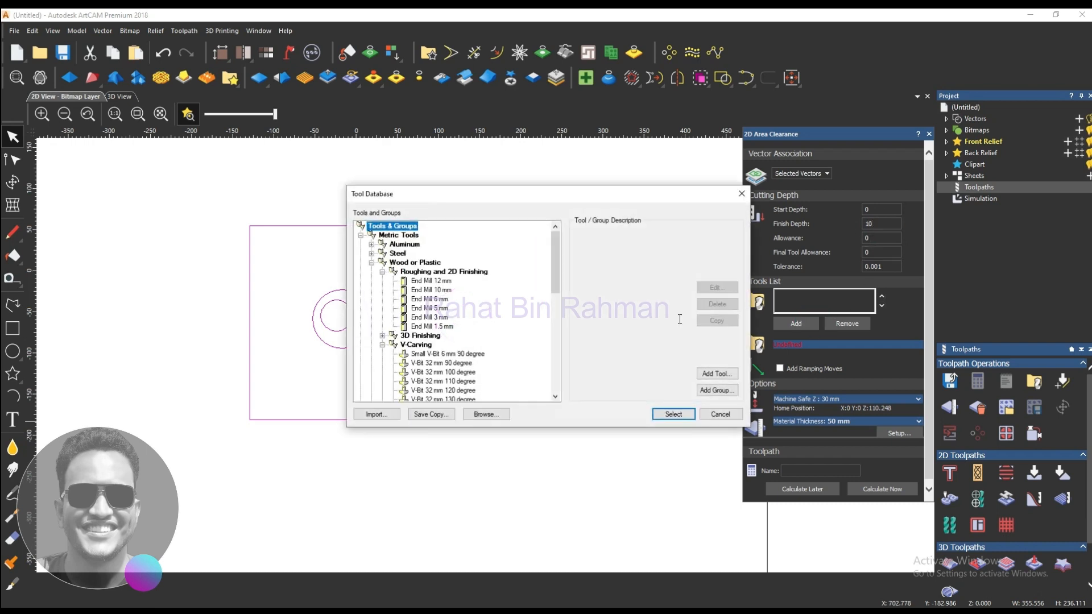
{"action": "left_click", "coordinate": [436, 300]}
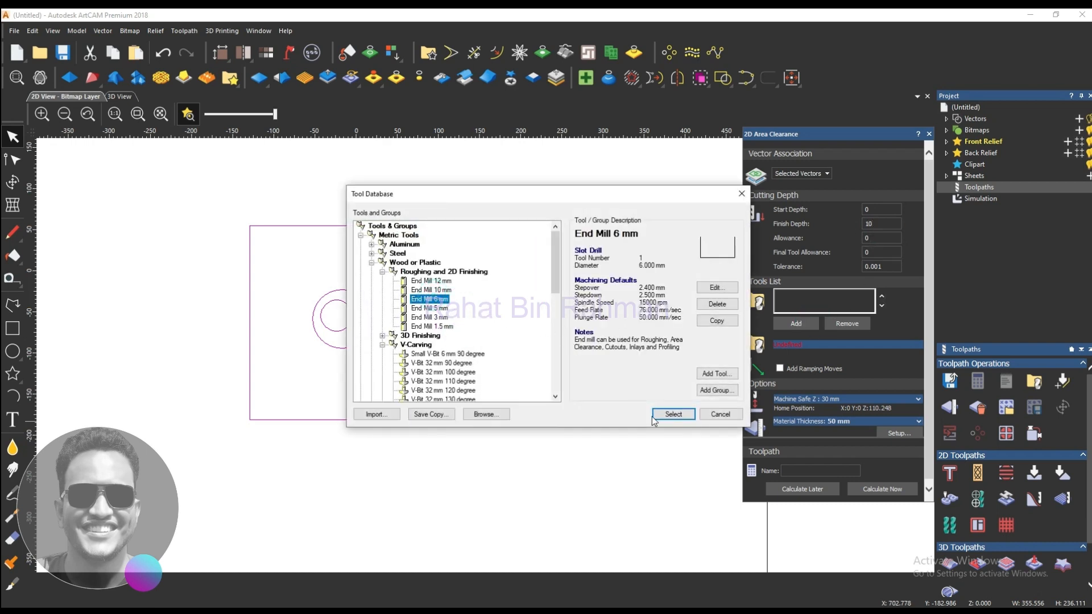
{"action": "left_click", "coordinate": [673, 415]}
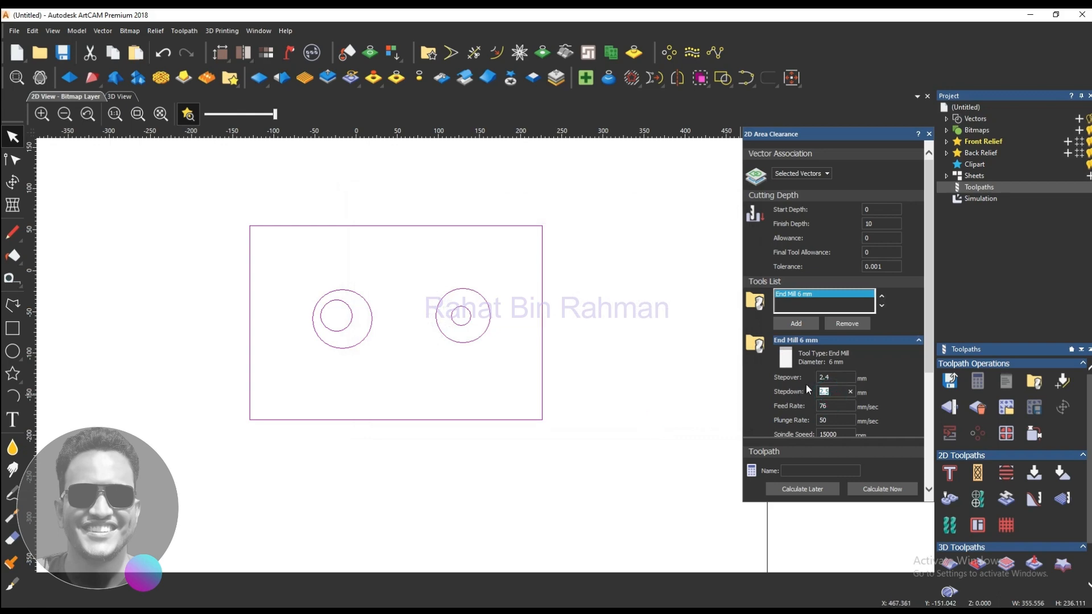
{"action": "type", "text": "5"}
{"action": "scroll", "coordinate": [840, 413], "scroll_direction": "down", "scroll_amount": 5}
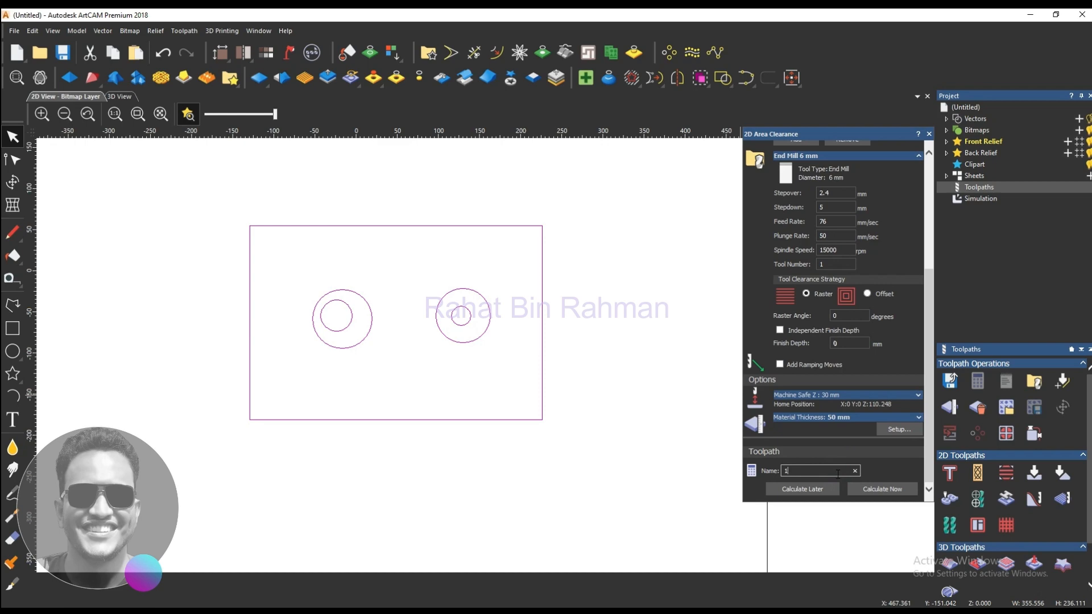
{"action": "left_click", "coordinate": [875, 490]}
Step: Examine the raster passes of toolpath 1 around the large circles and within the small inner circles
{"action": "scroll", "coordinate": [359, 318], "scroll_direction": "up", "scroll_amount": 2}
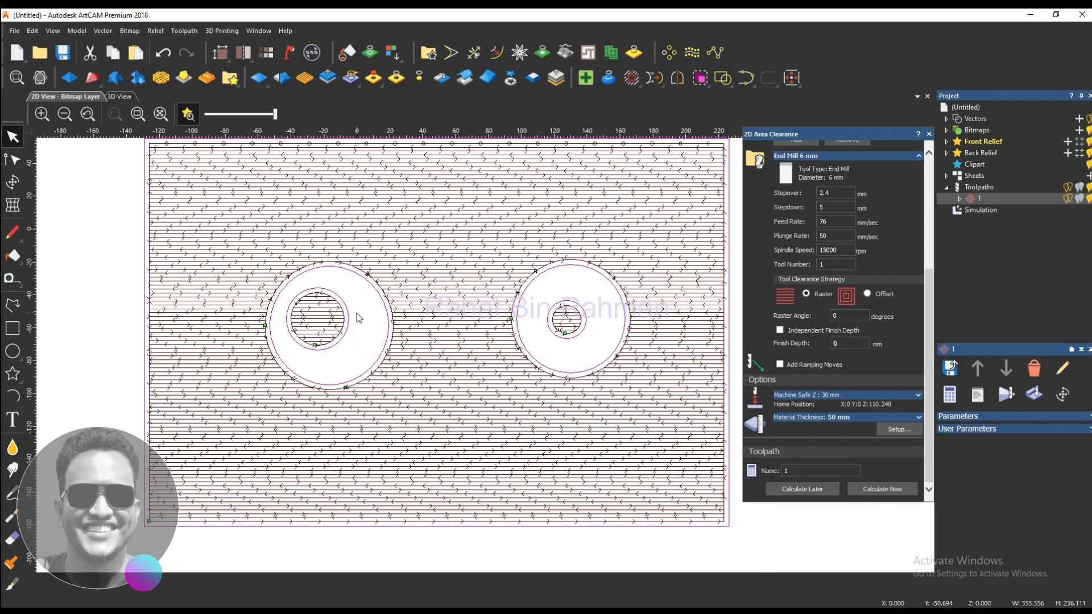
{"action": "scroll", "coordinate": [358, 318], "scroll_direction": "down", "scroll_amount": 2}
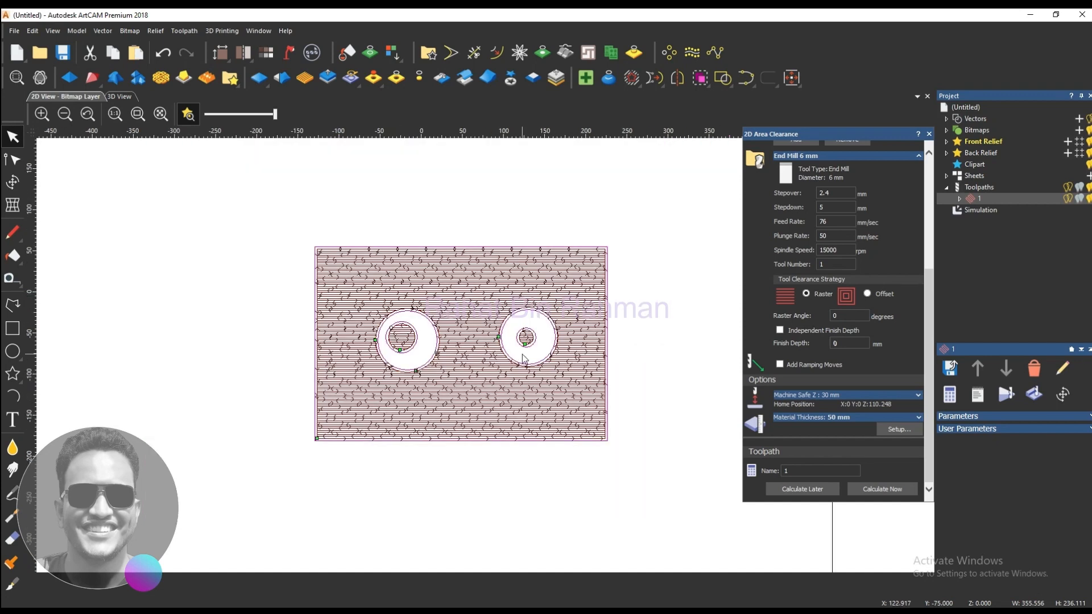
{"action": "scroll", "coordinate": [560, 389], "scroll_direction": "up", "scroll_amount": 2}
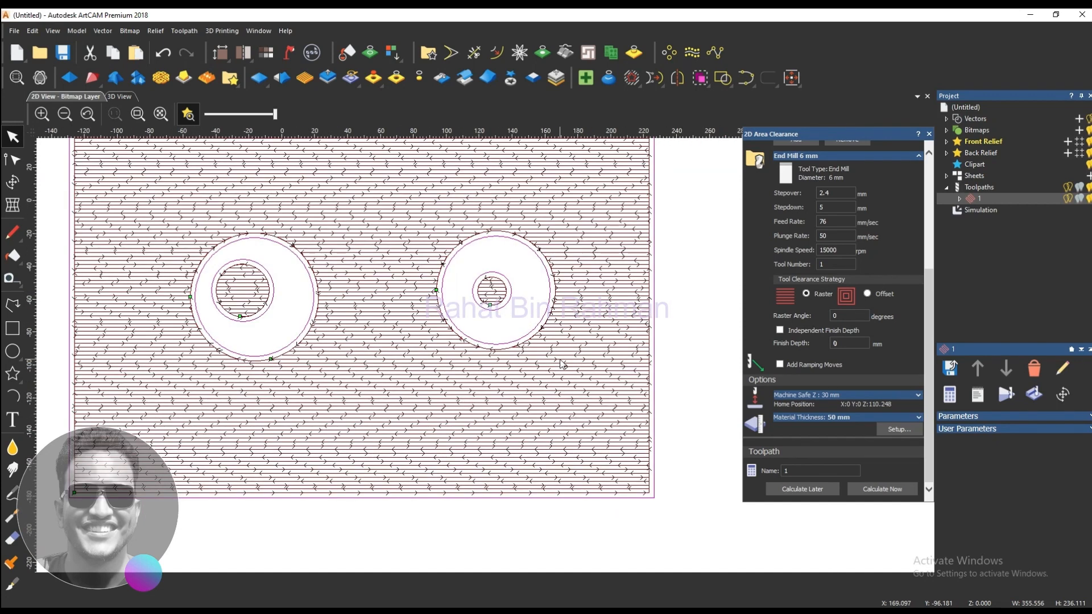
{"action": "scroll", "coordinate": [532, 292], "scroll_direction": "up", "scroll_amount": 2}
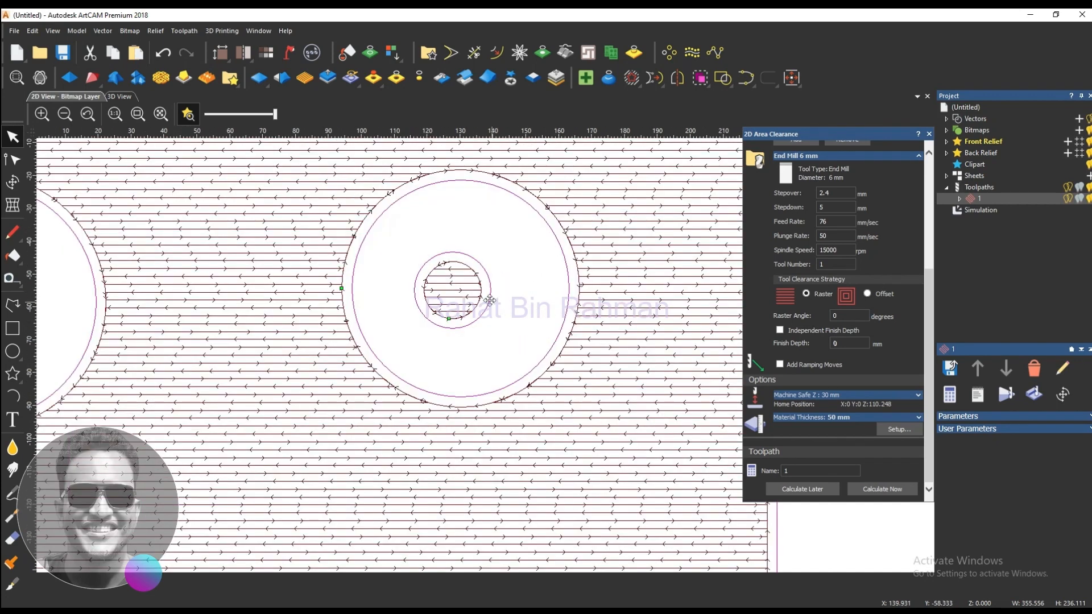
{"action": "scroll", "coordinate": [490, 300], "scroll_direction": "up", "scroll_amount": 3}
{"action": "scroll", "coordinate": [489, 313], "scroll_direction": "down", "scroll_amount": 1}
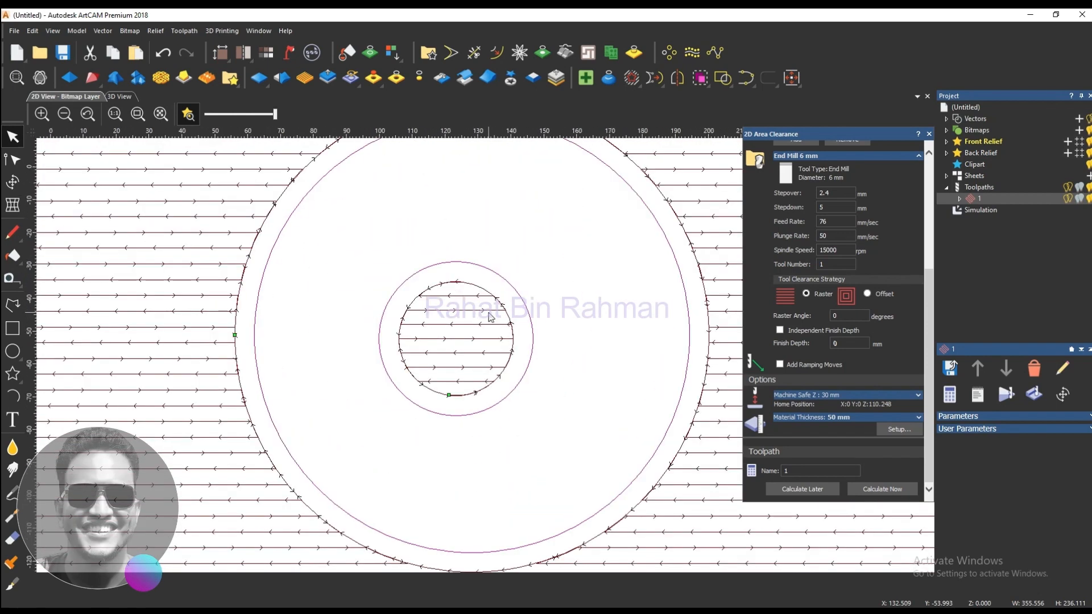
{"action": "scroll", "coordinate": [490, 317], "scroll_direction": "down", "scroll_amount": 2}
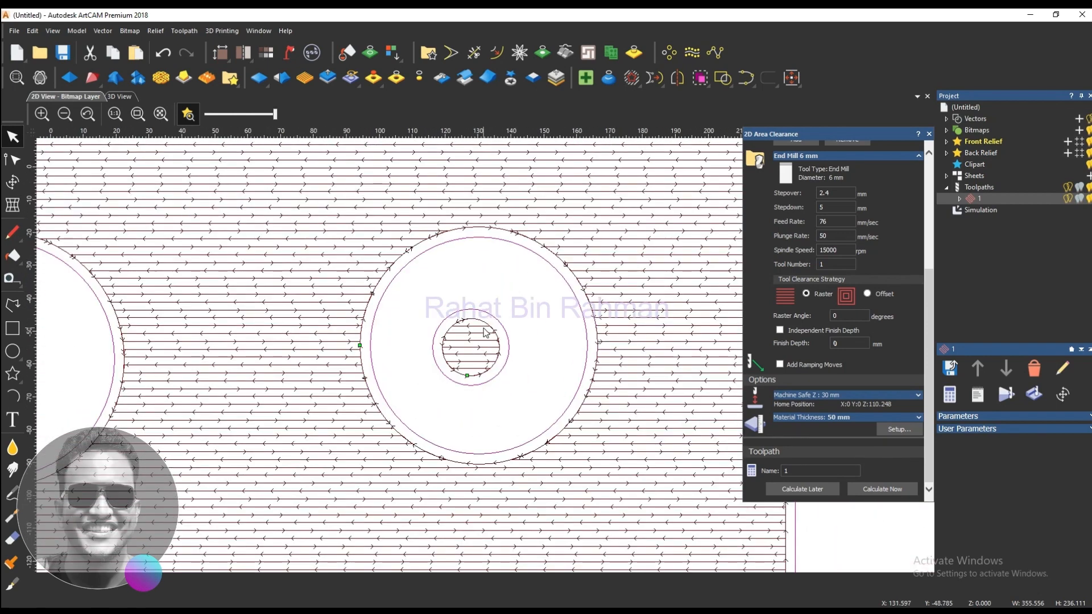
{"action": "scroll", "coordinate": [485, 333], "scroll_direction": "down", "scroll_amount": 2}
Step: Simulate toolpath 1 in the 3D view, stepping ahead and running fast through the pockets in both circles
{"action": "left_click", "coordinate": [1033, 393]}
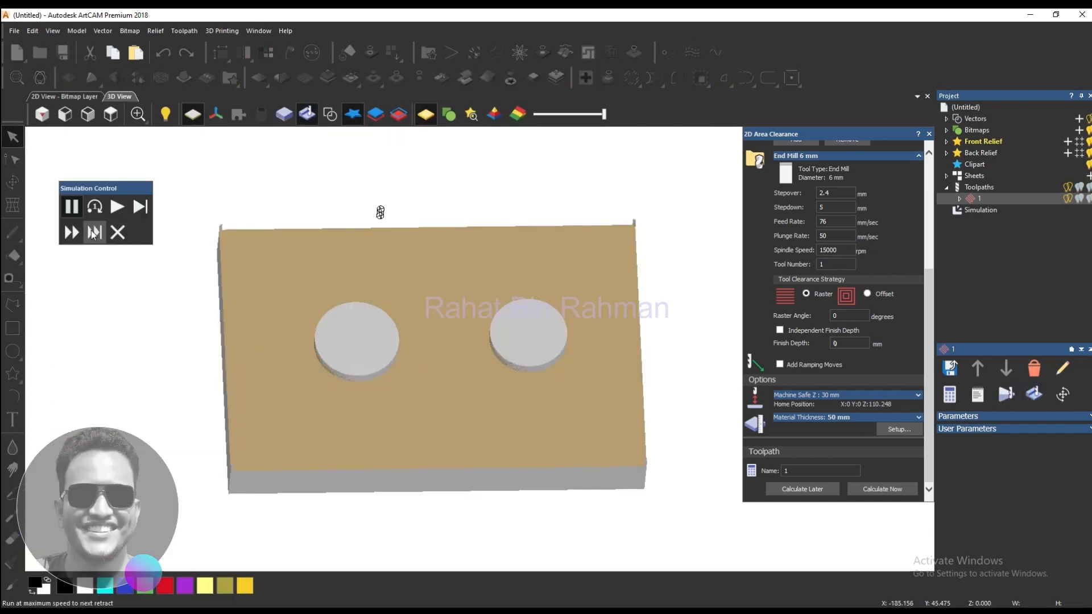
{"action": "left_click", "coordinate": [140, 206]}
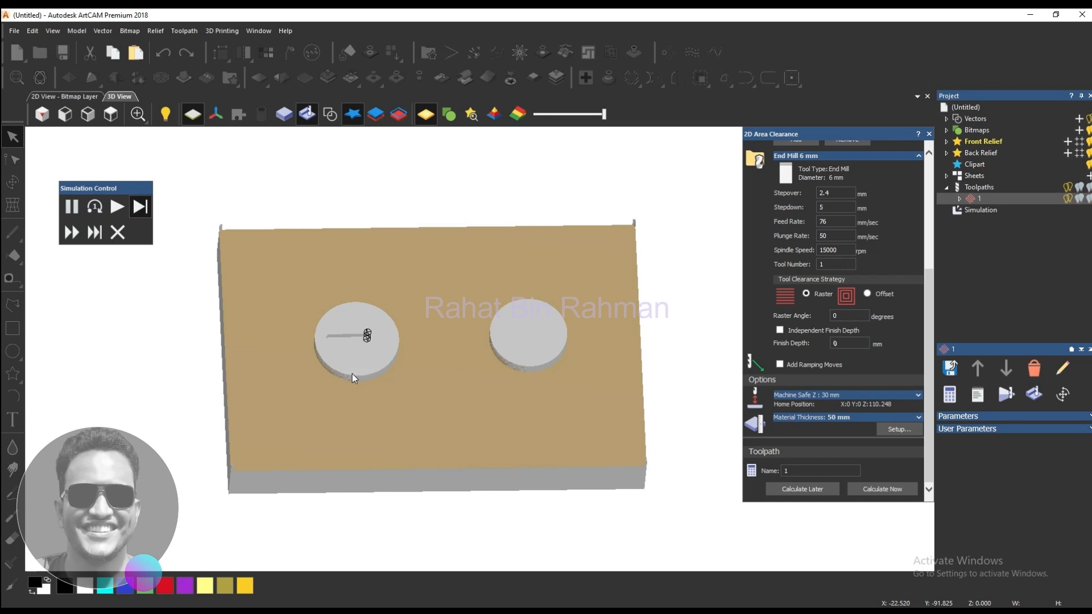
{"action": "left_click", "coordinate": [71, 232]}
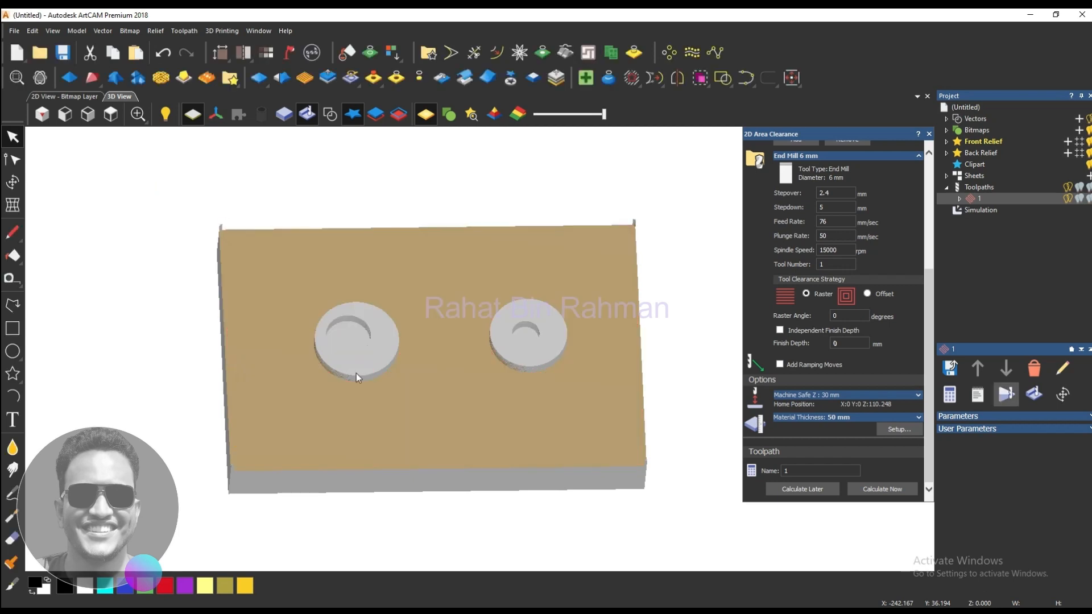
{"action": "scroll", "coordinate": [228, 306], "scroll_direction": "down", "scroll_amount": 2}
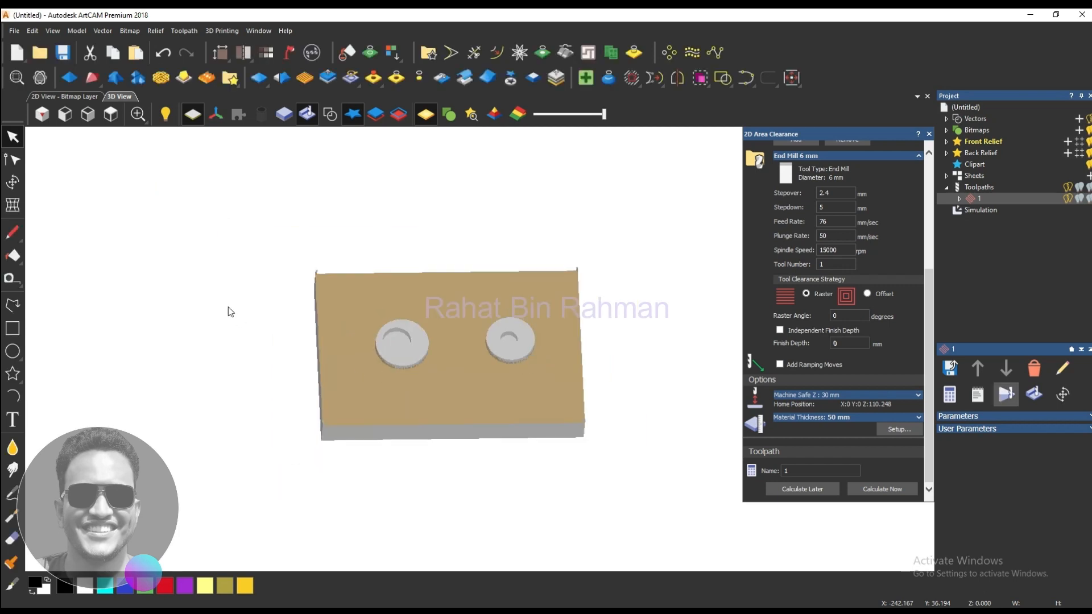
Step: Return to the 2D view, deselect the vectors and look over the raster toolpath around the nested circles
{"action": "left_click", "coordinate": [79, 97]}
{"action": "scroll", "coordinate": [303, 266], "scroll_direction": "down", "scroll_amount": 3}
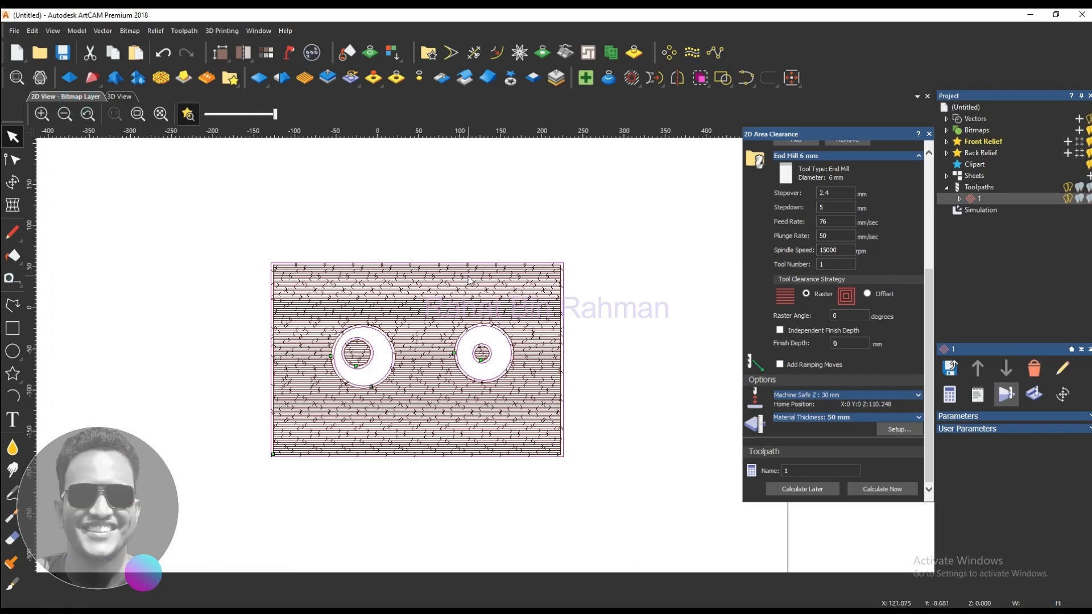
{"action": "left_click", "coordinate": [518, 356]}
{"action": "scroll", "coordinate": [467, 423], "scroll_direction": "up", "scroll_amount": 2}
{"action": "scroll", "coordinate": [466, 422], "scroll_direction": "down", "scroll_amount": 2}
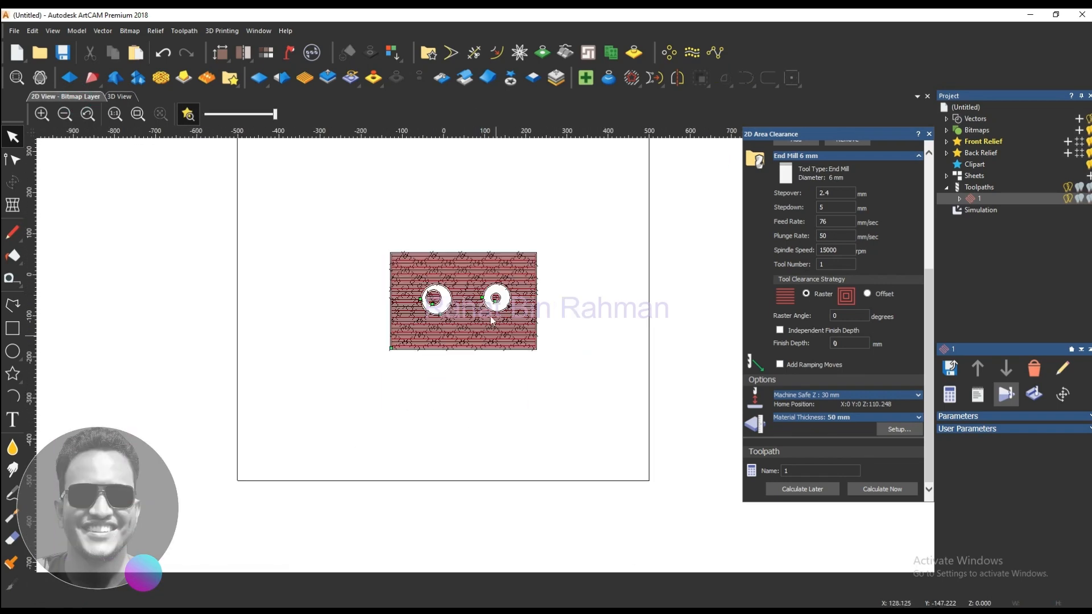
{"action": "scroll", "coordinate": [483, 298], "scroll_direction": "up", "scroll_amount": 2}
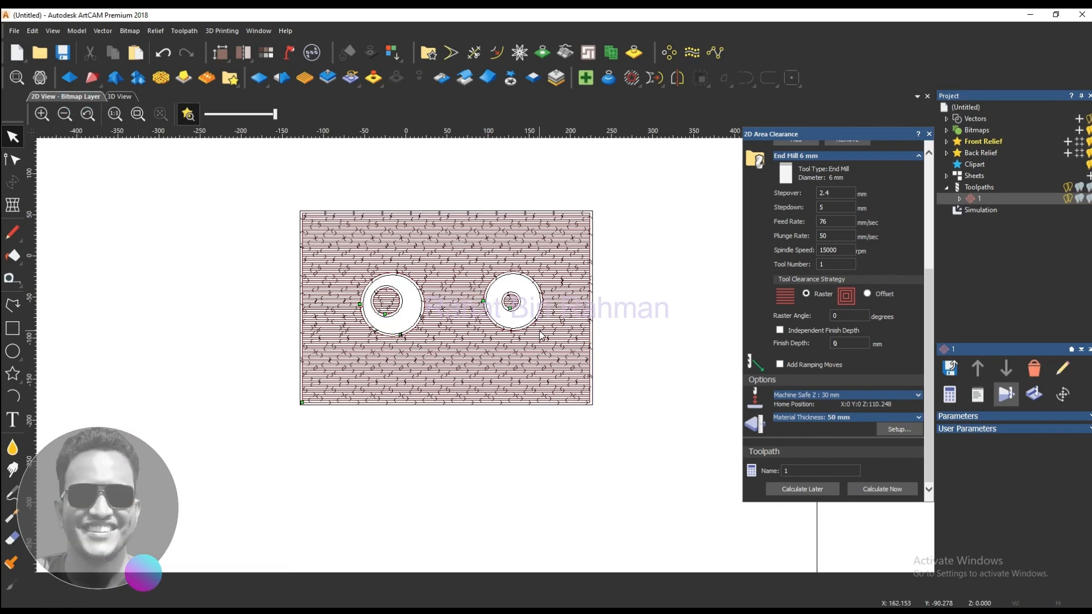